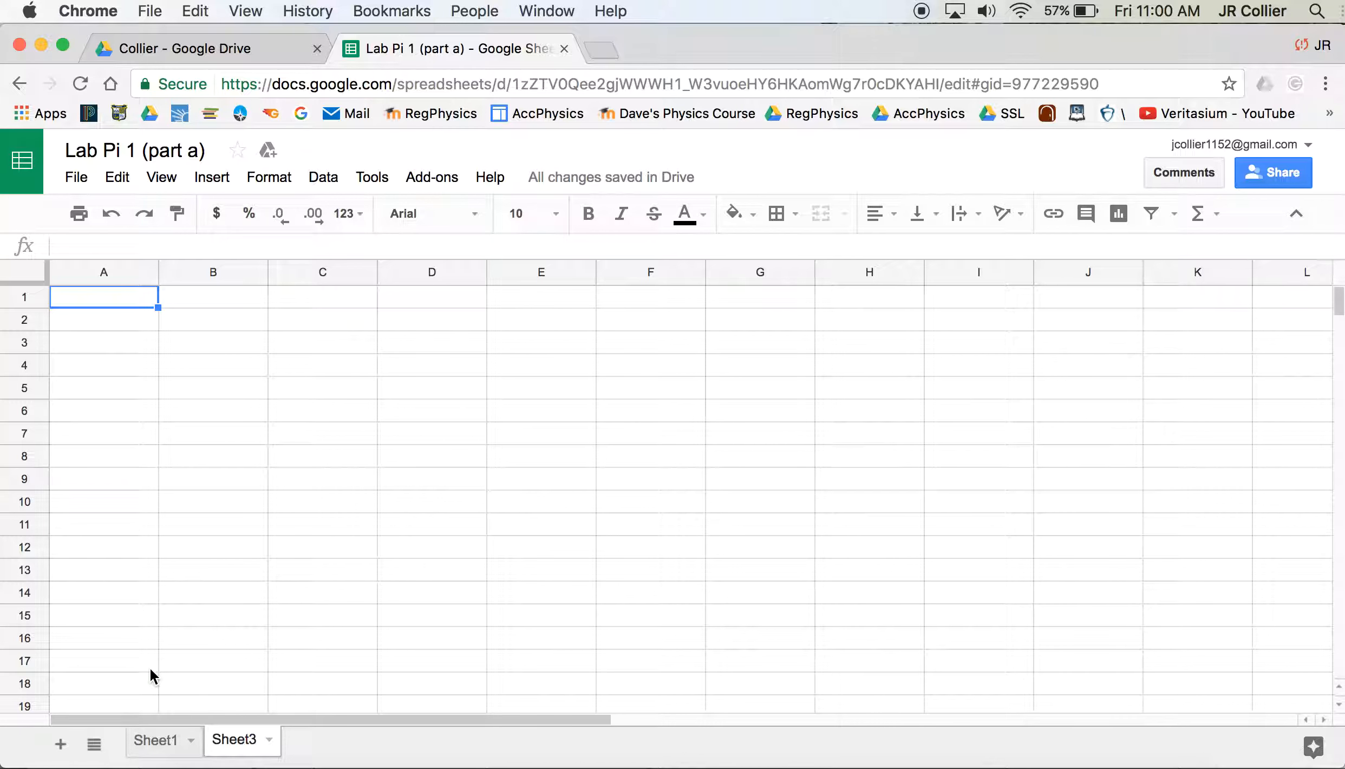
# Rename Sheet3 as "y = x^2"
pyautogui.click(155, 744)
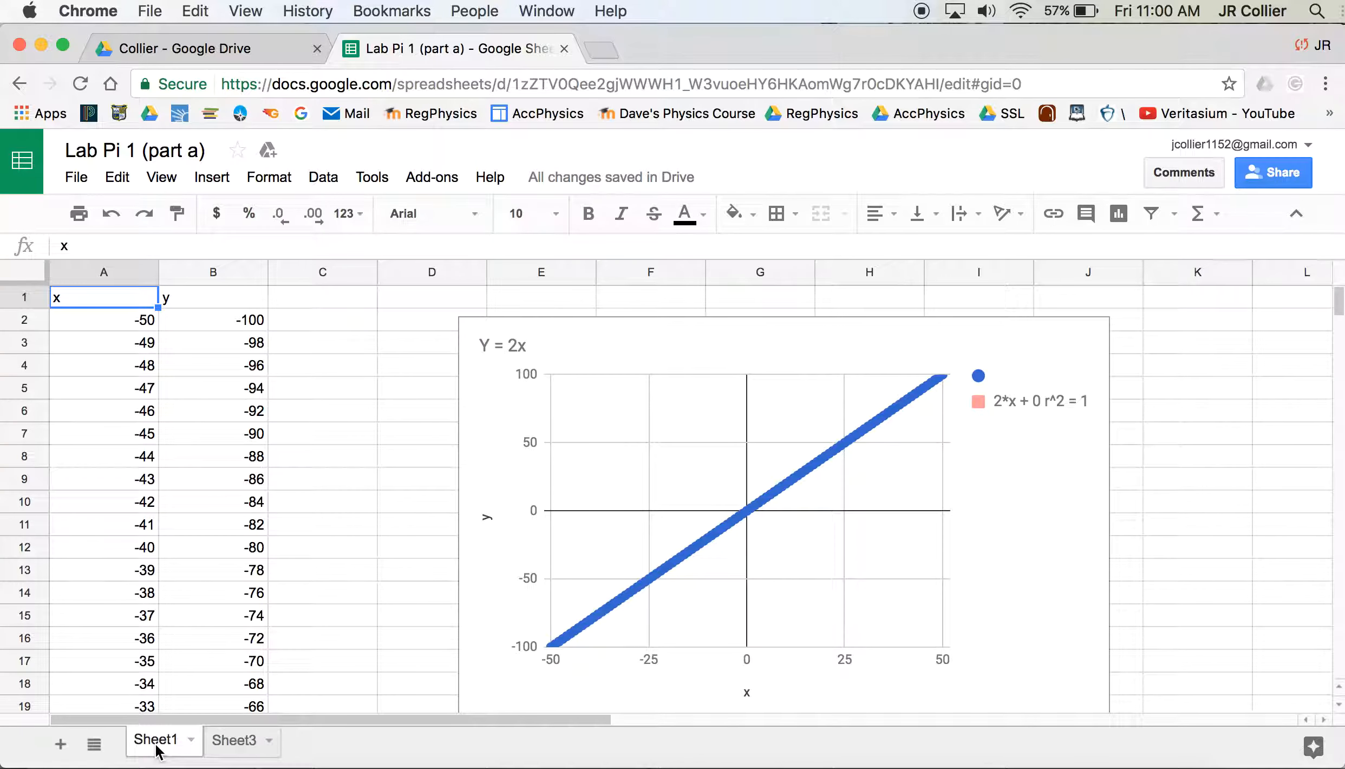
pyautogui.click(229, 745)
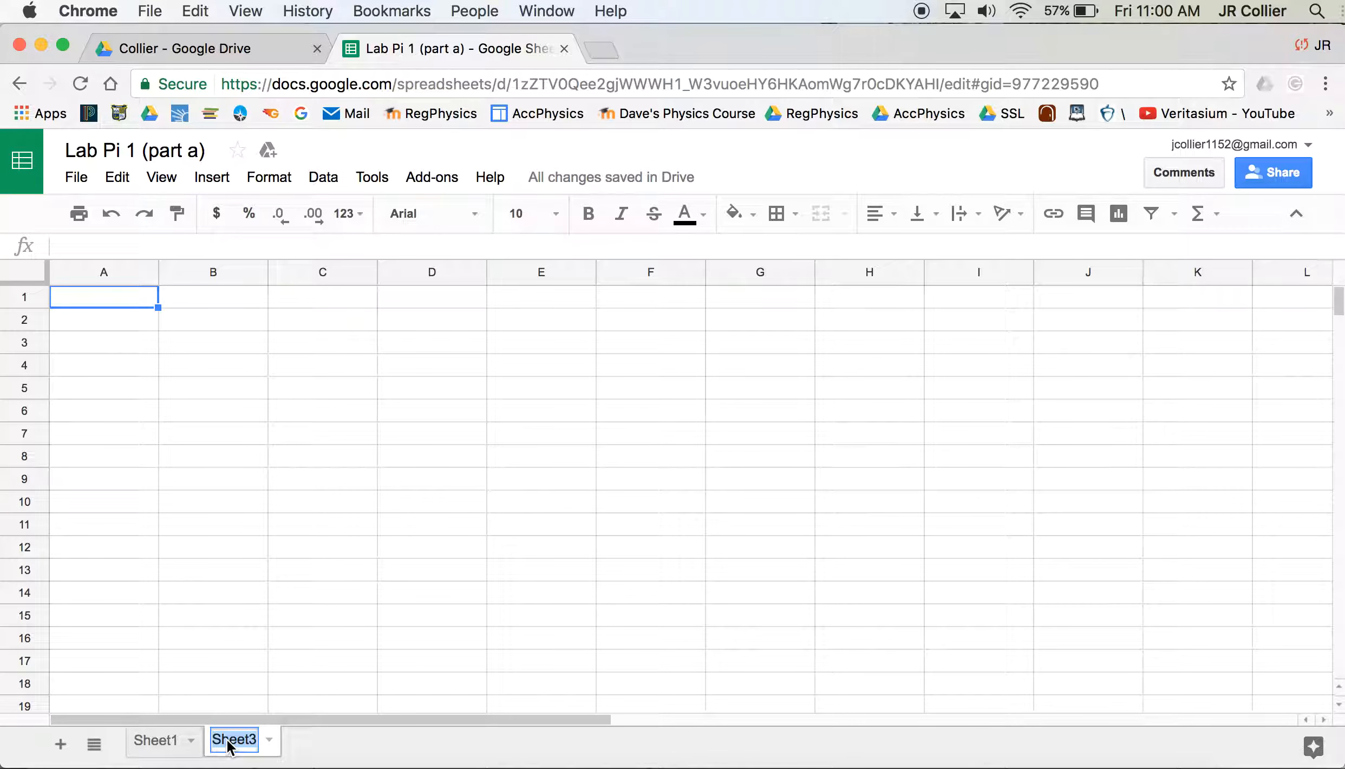
pyautogui.write('y =')
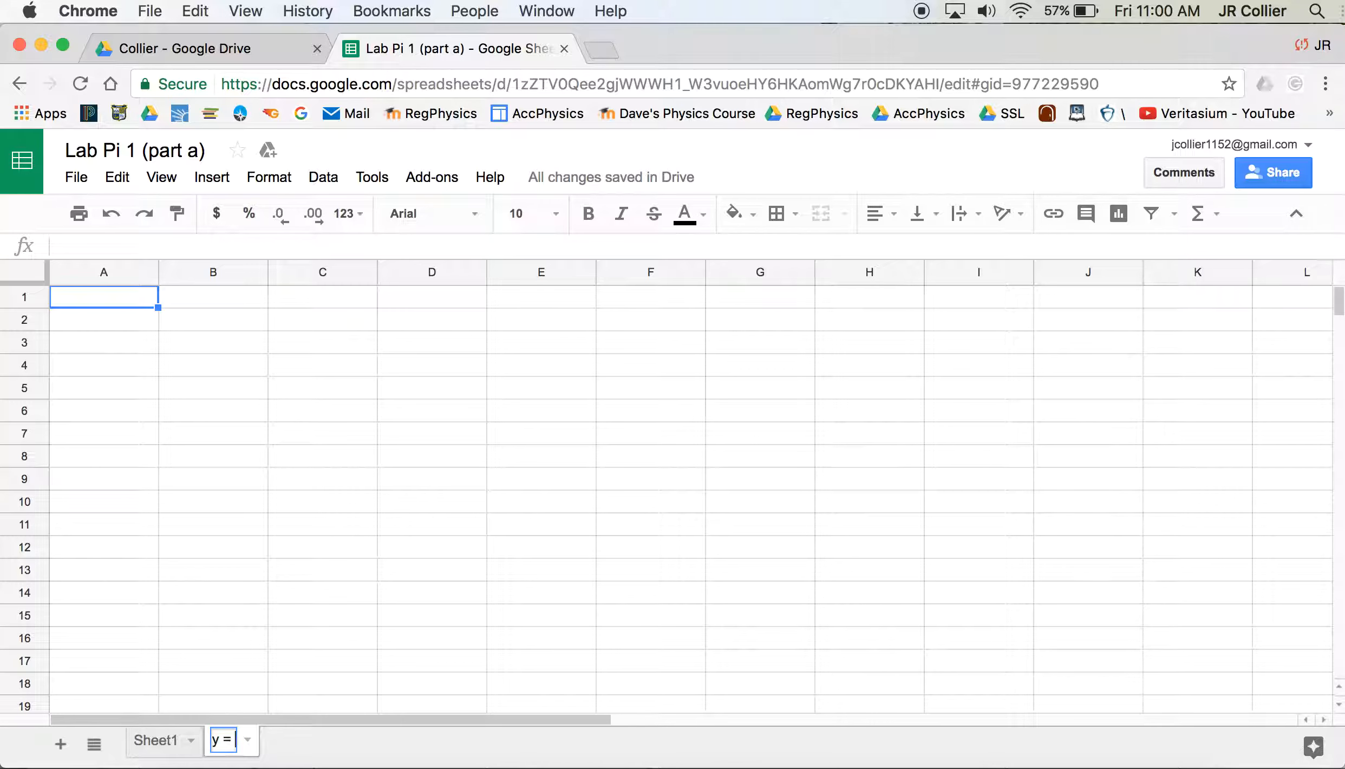
pyautogui.write(' x^2')
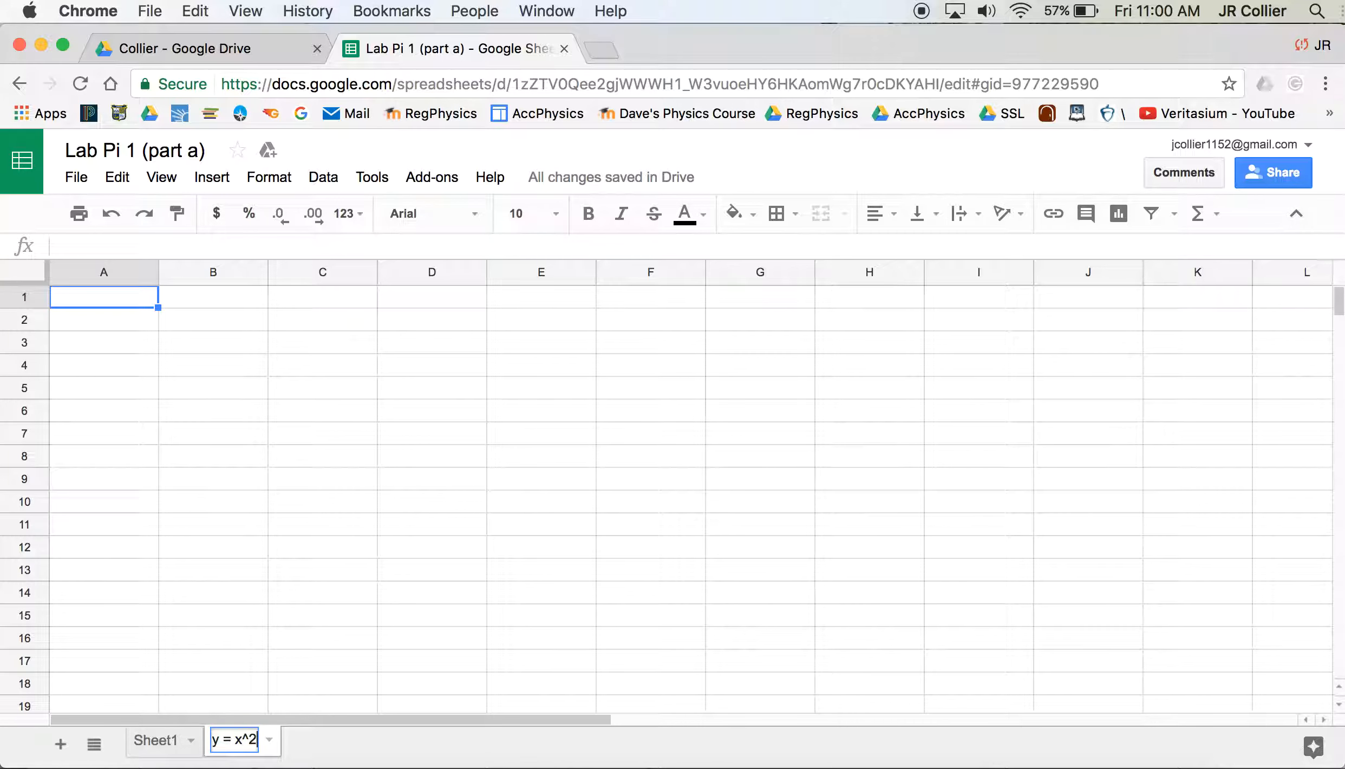
pyautogui.press('Return')
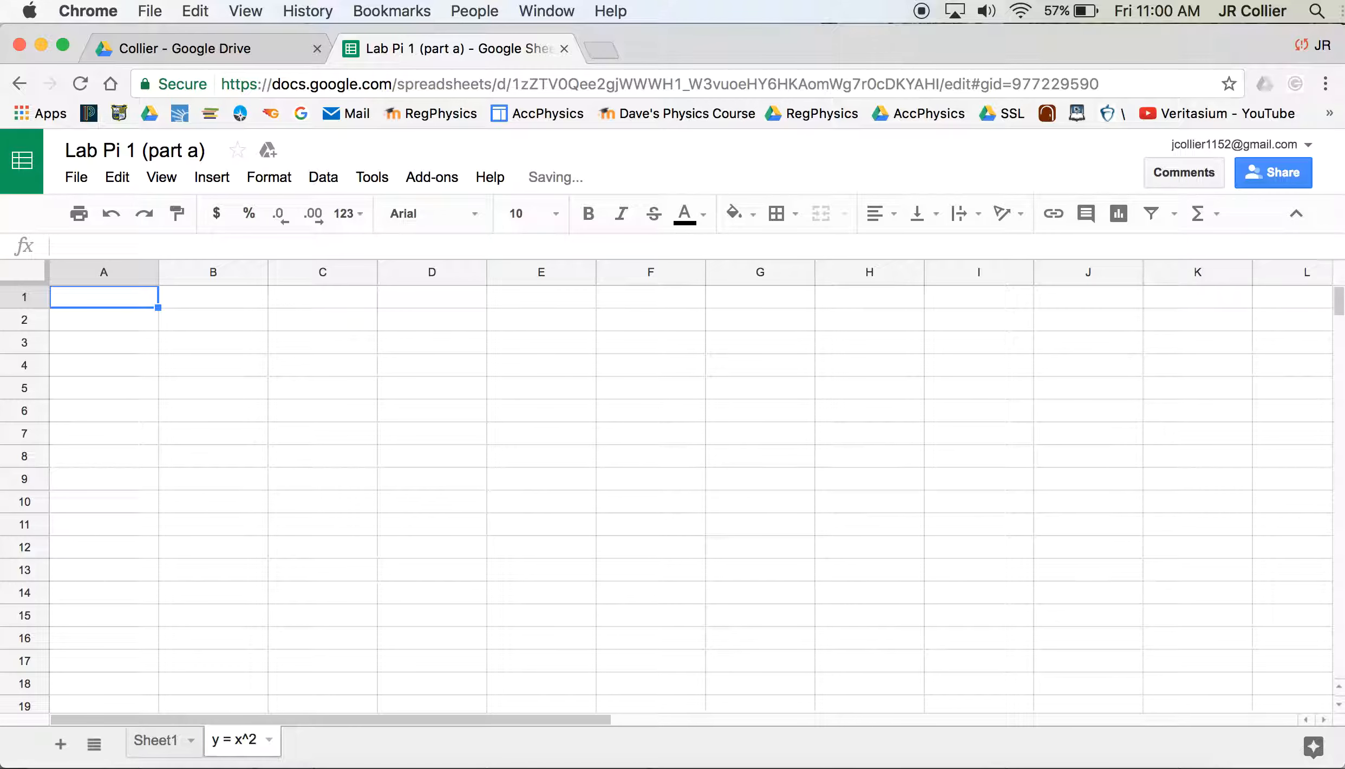
# Delete the empty "y = x^2" sheet from the spreadsheet
pyautogui.rightClick(222, 739)
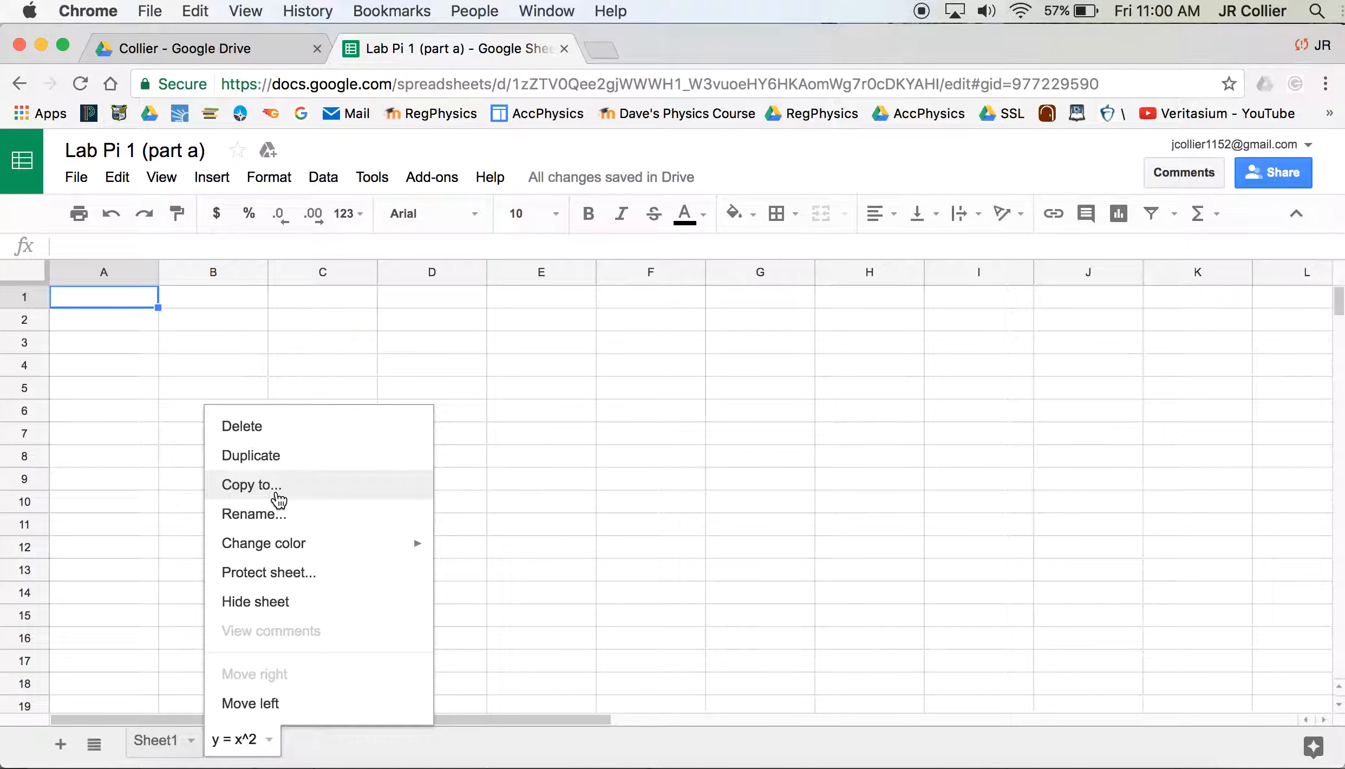
pyautogui.click(263, 426)
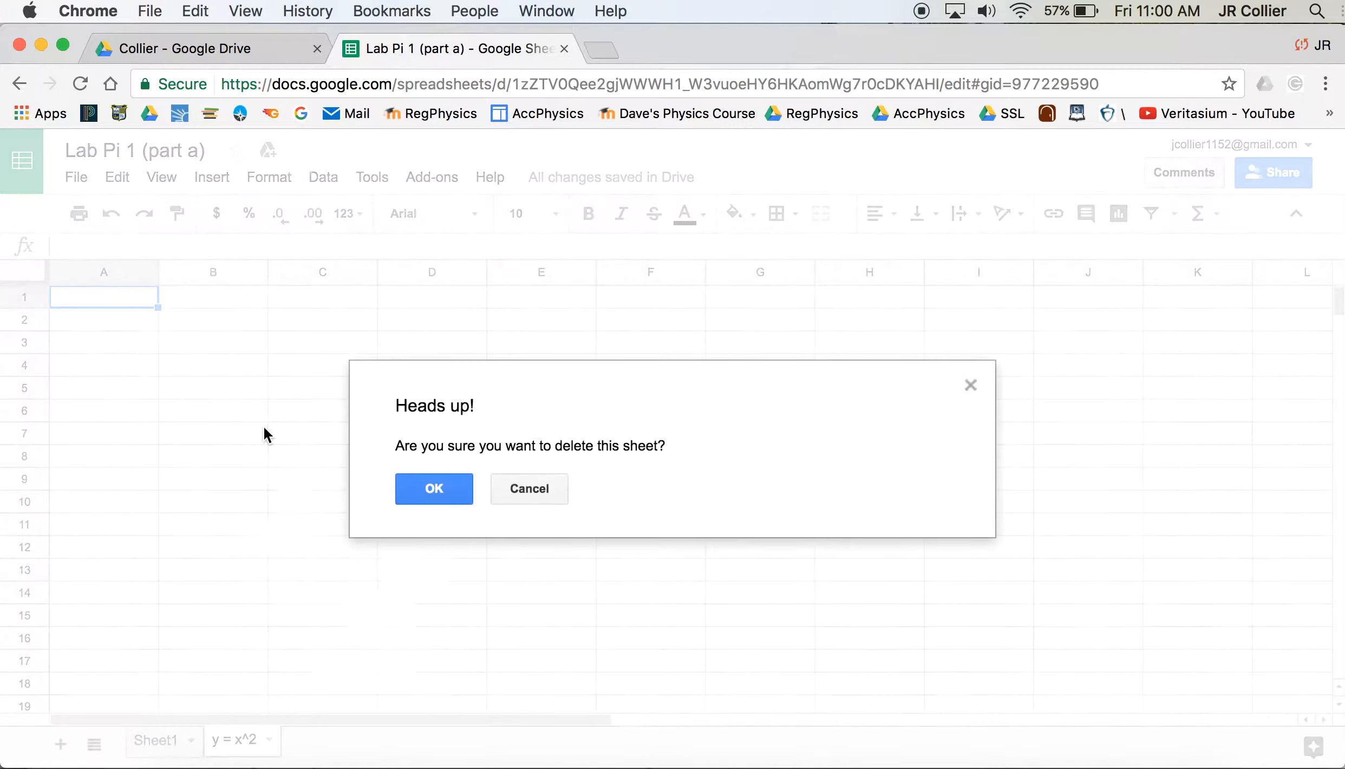
pyautogui.click(421, 491)
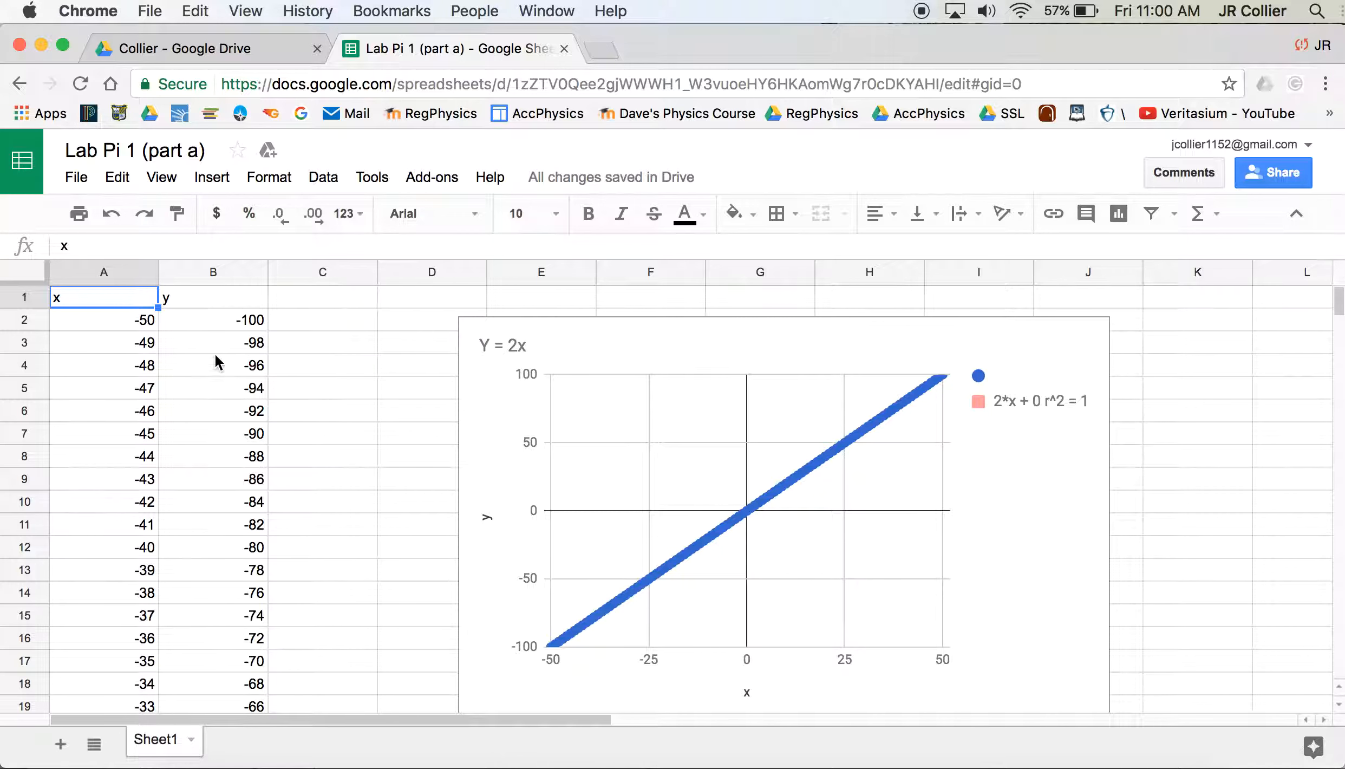
# Head column C with "y2" in C1 and change the header in B1 to "y1"
pyautogui.click(323, 304)
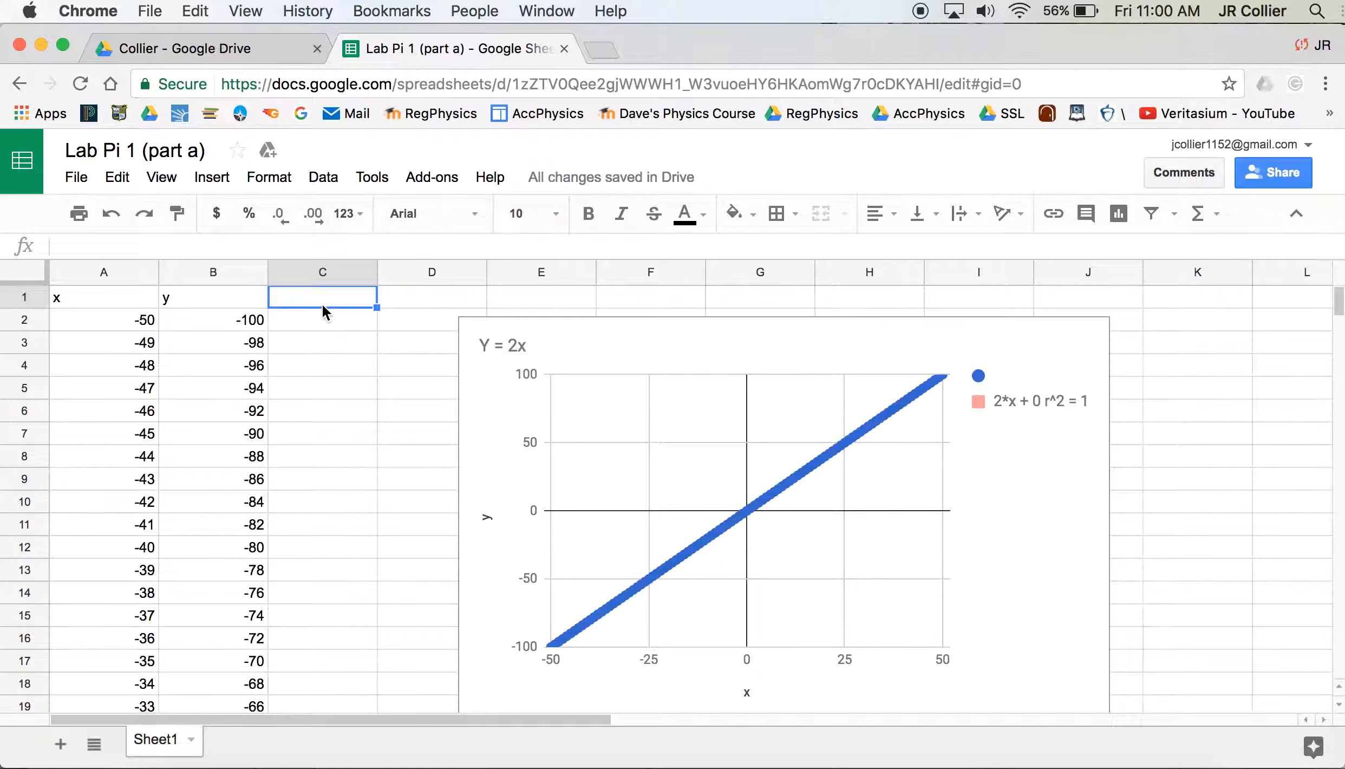
pyautogui.write('y2')
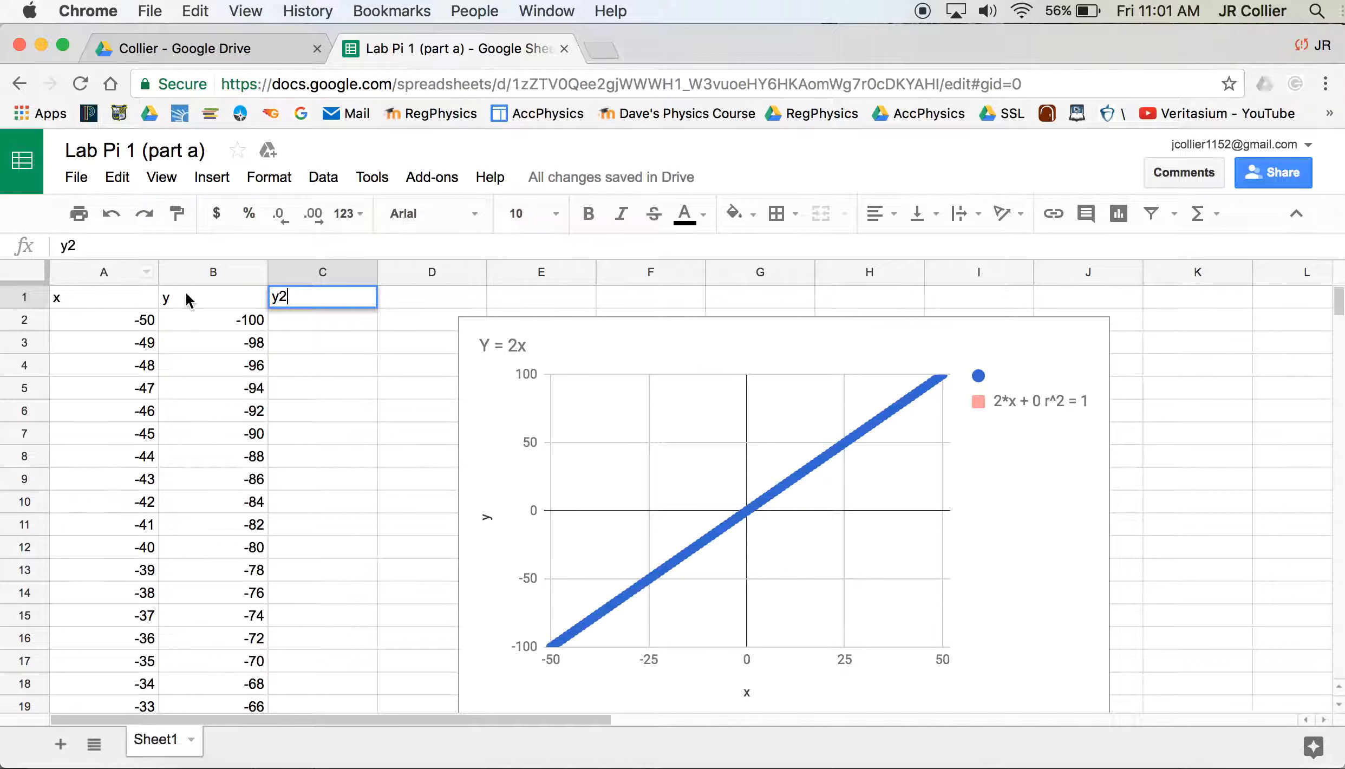
pyautogui.click(185, 293)
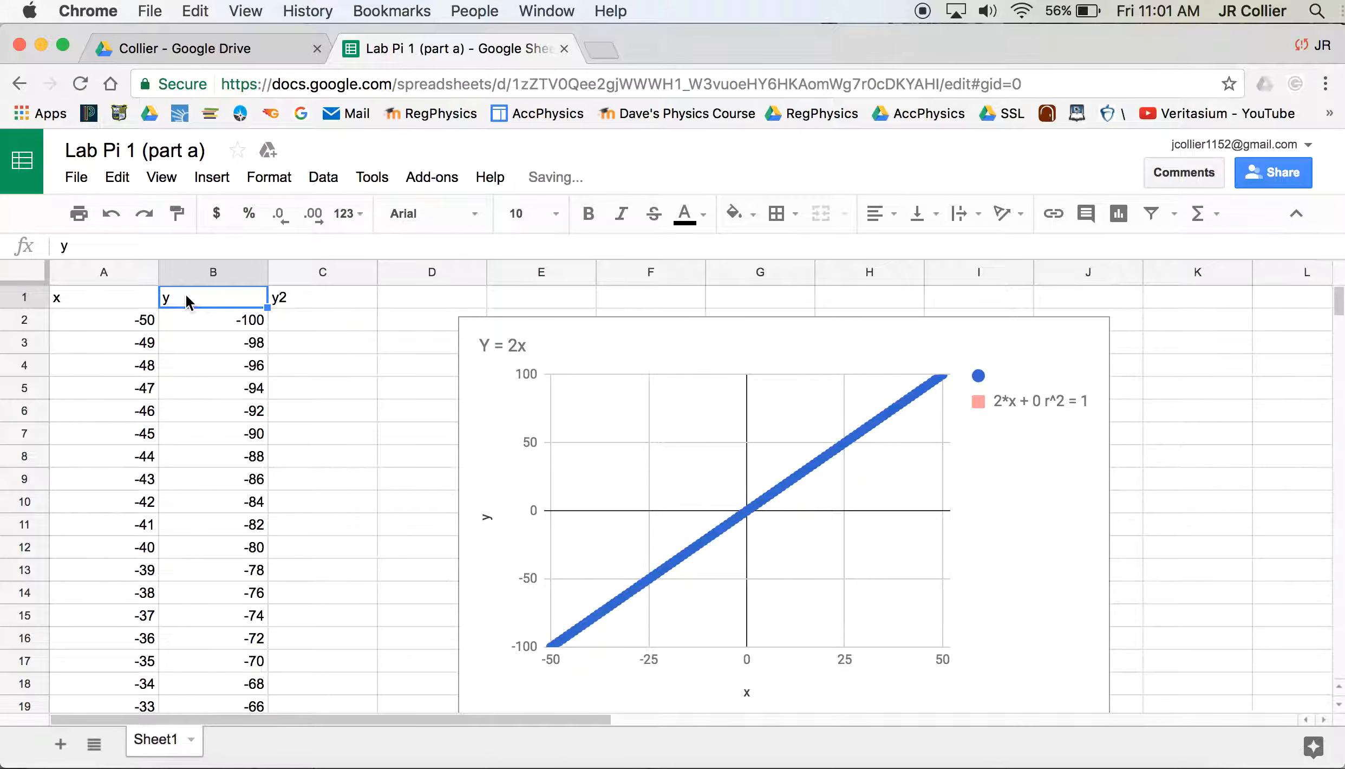
pyautogui.doubleClick(185, 293)
pyautogui.write('1')
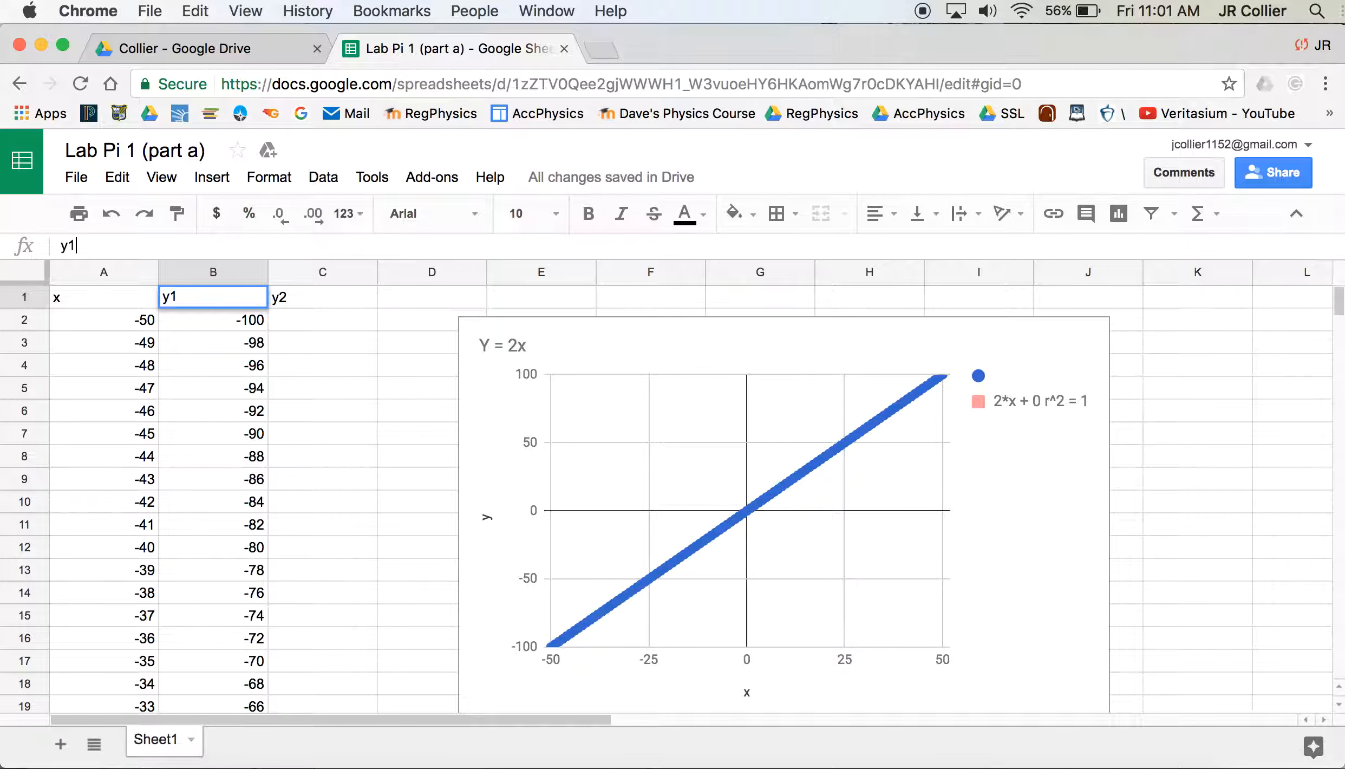
# Enter the formula =A2^2 in cell C2 to square the first x value
pyautogui.click(332, 319)
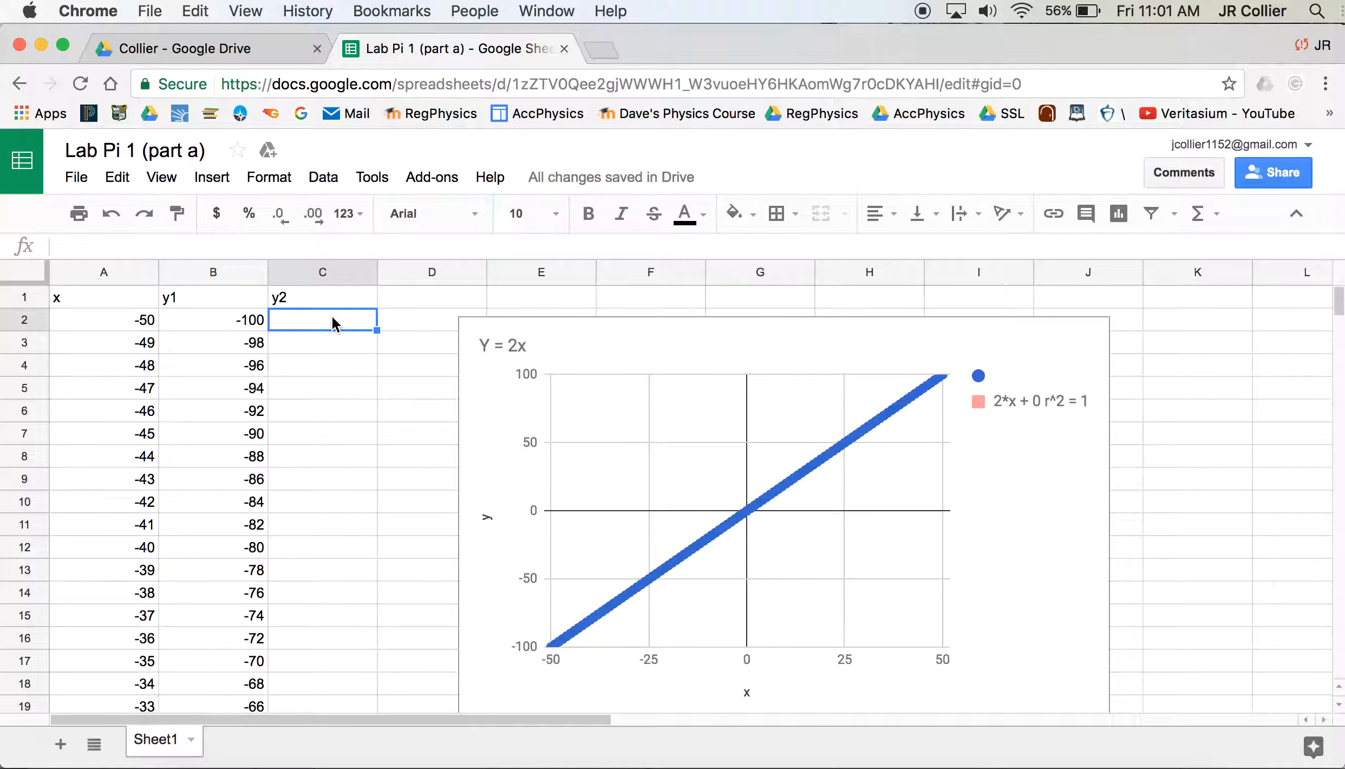
pyautogui.write('=')
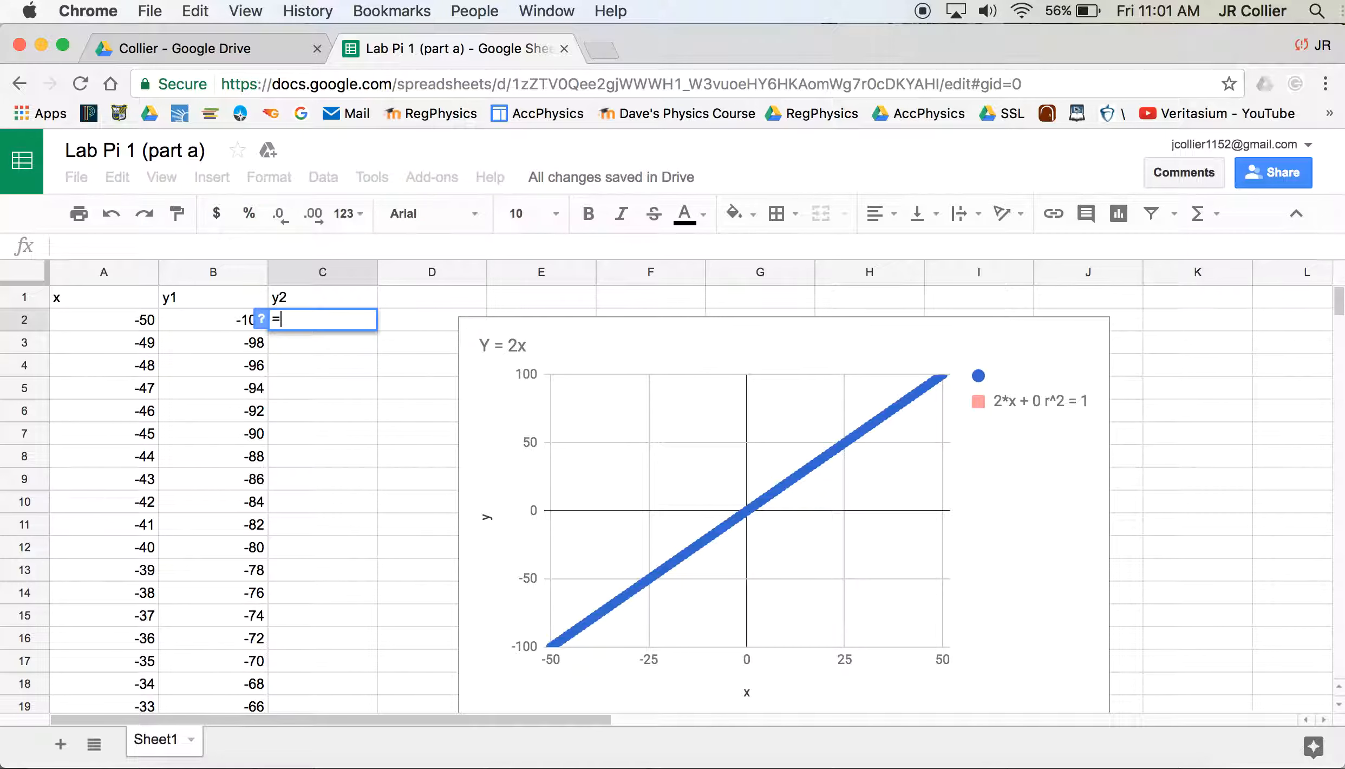
pyautogui.click(111, 324)
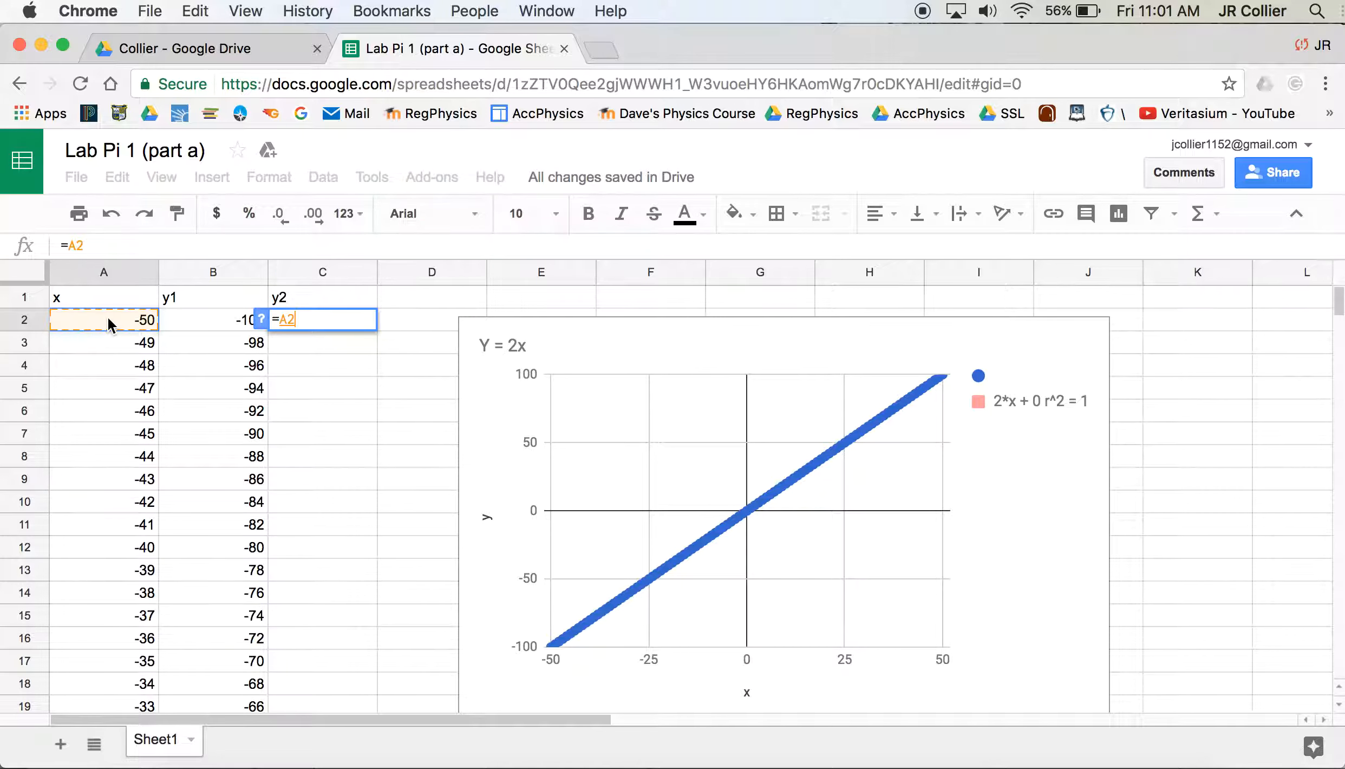
pyautogui.write('^2')
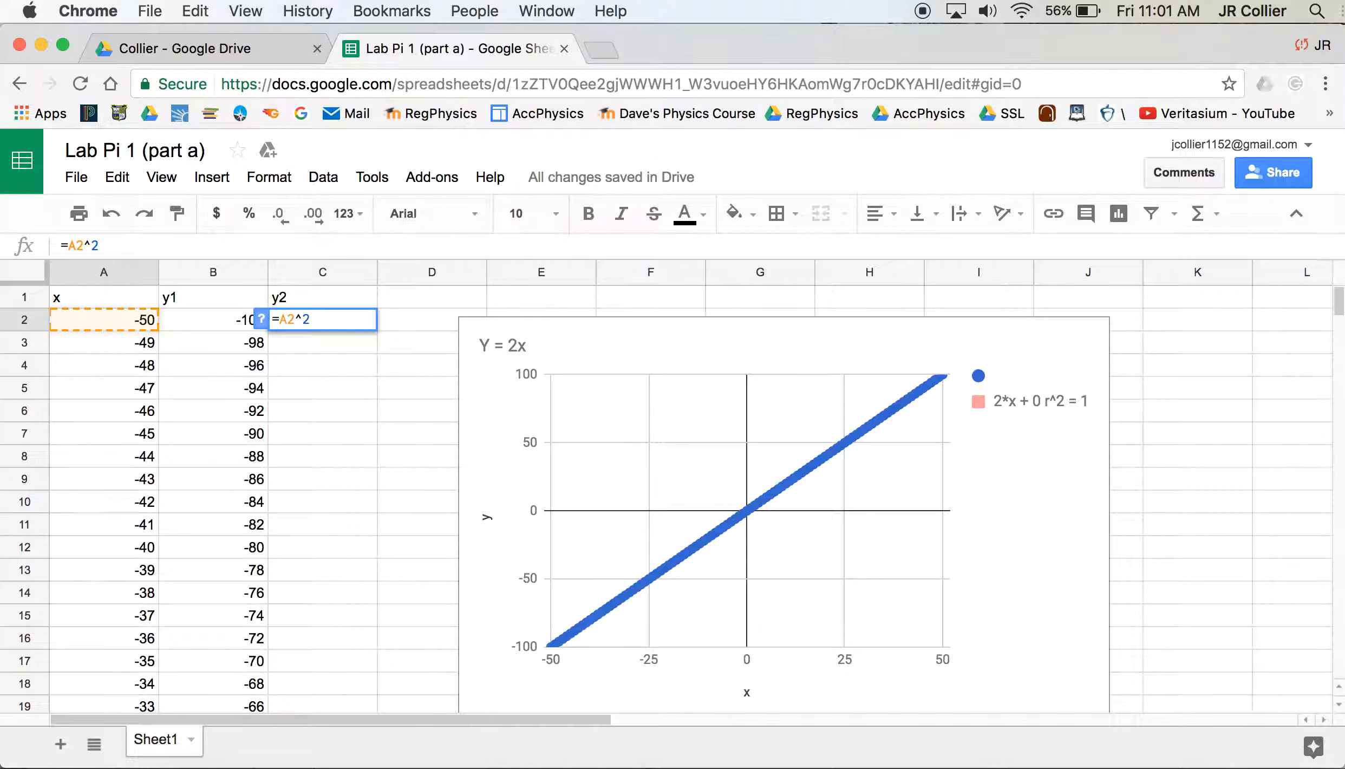
pyautogui.press('Return')
# Fill the C2 formula down column C through row 102
pyautogui.click(342, 315)
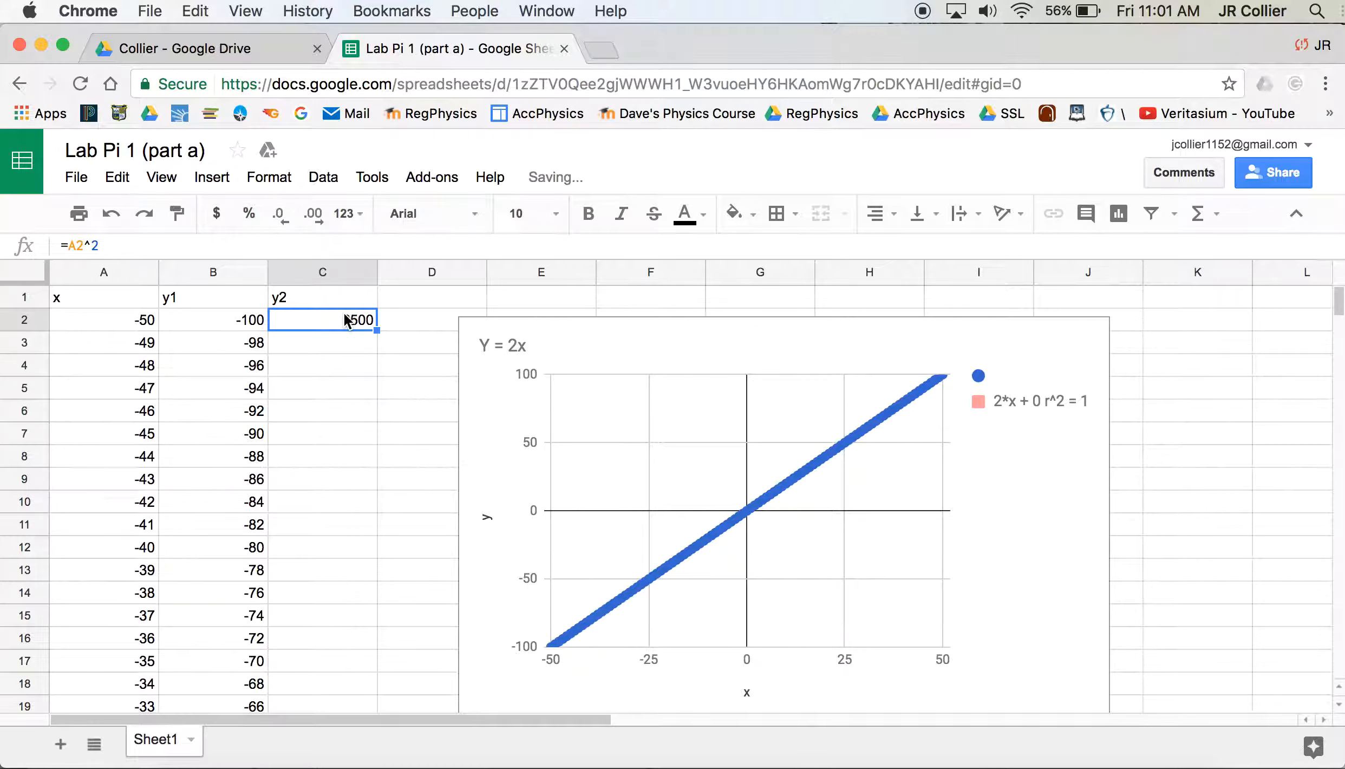
pyautogui.click(378, 331)
pyautogui.moveTo(378, 331); pyautogui.dragTo(386, 548)
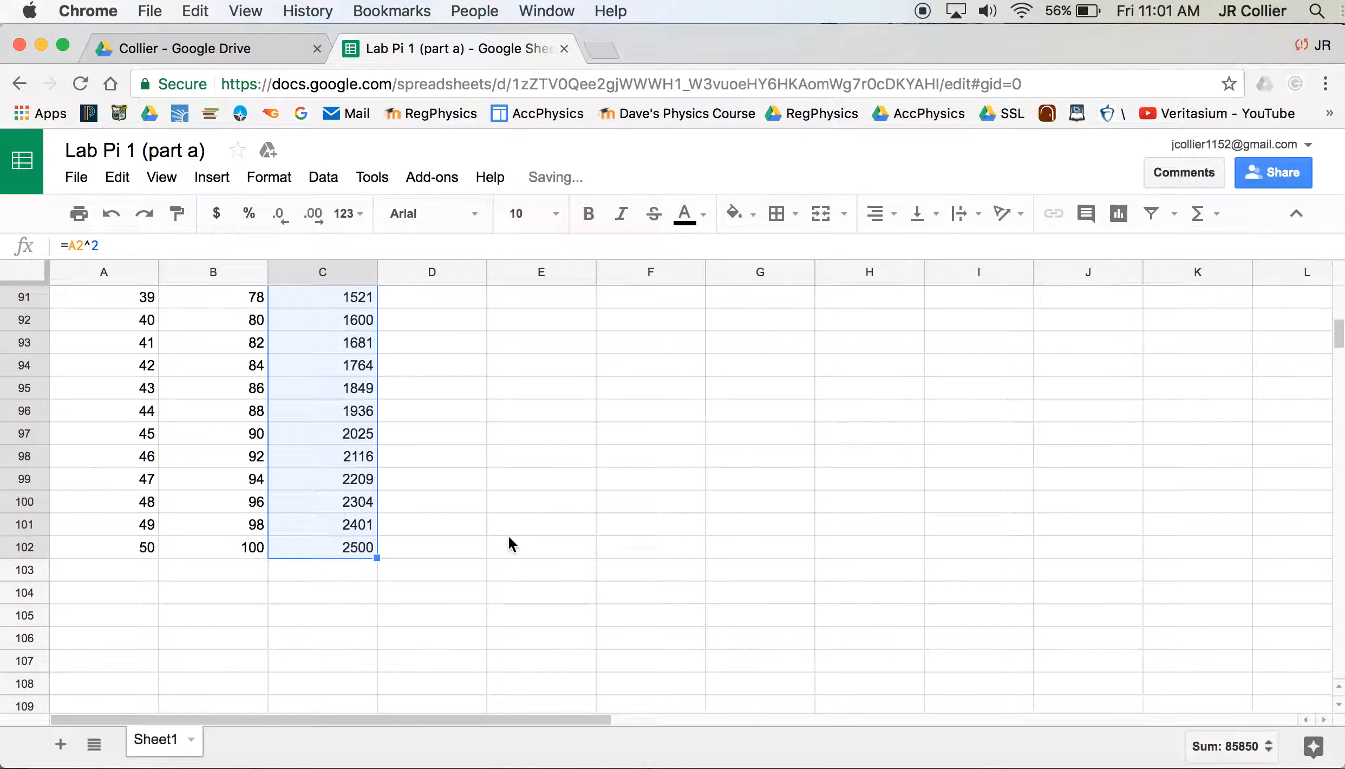
pyautogui.scroll(10, 508, 536)
pyautogui.scroll(20, 507, 536)
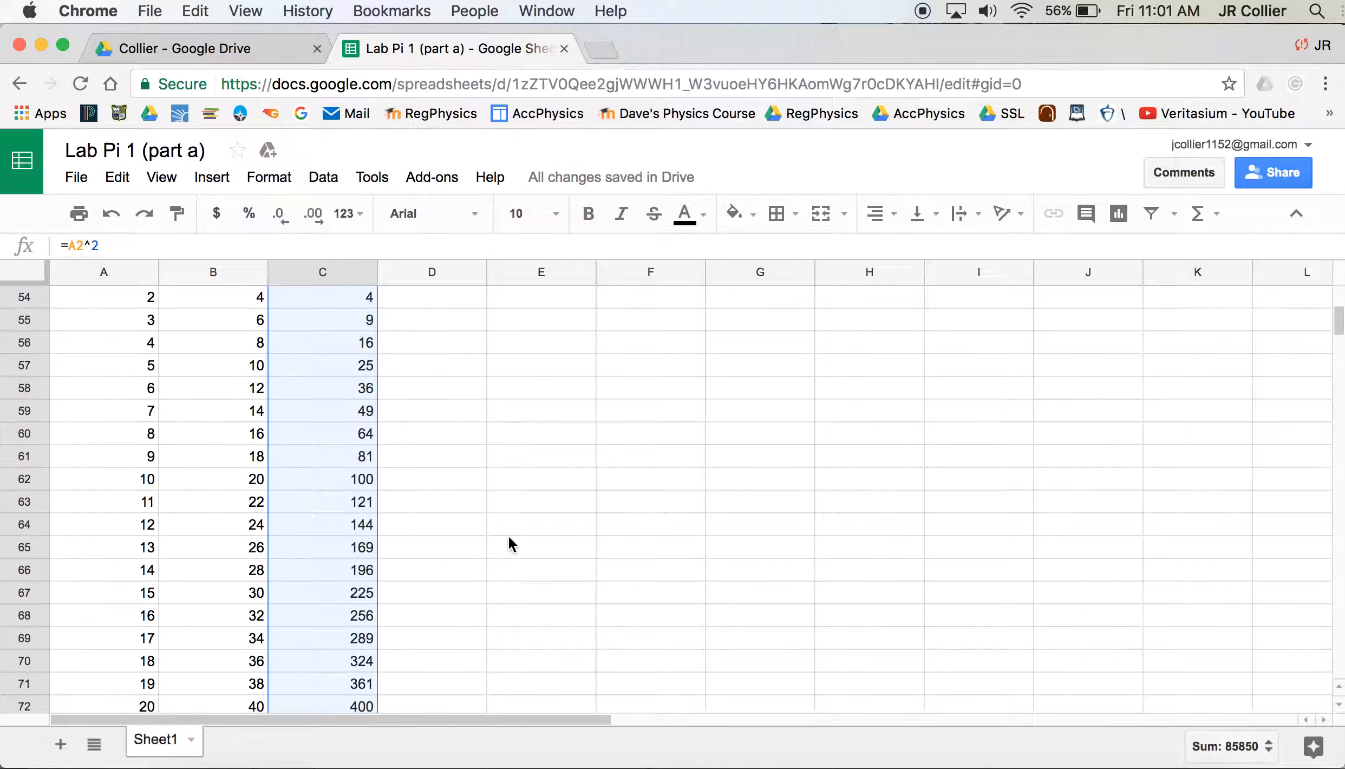
pyautogui.scroll(3, 507, 544)
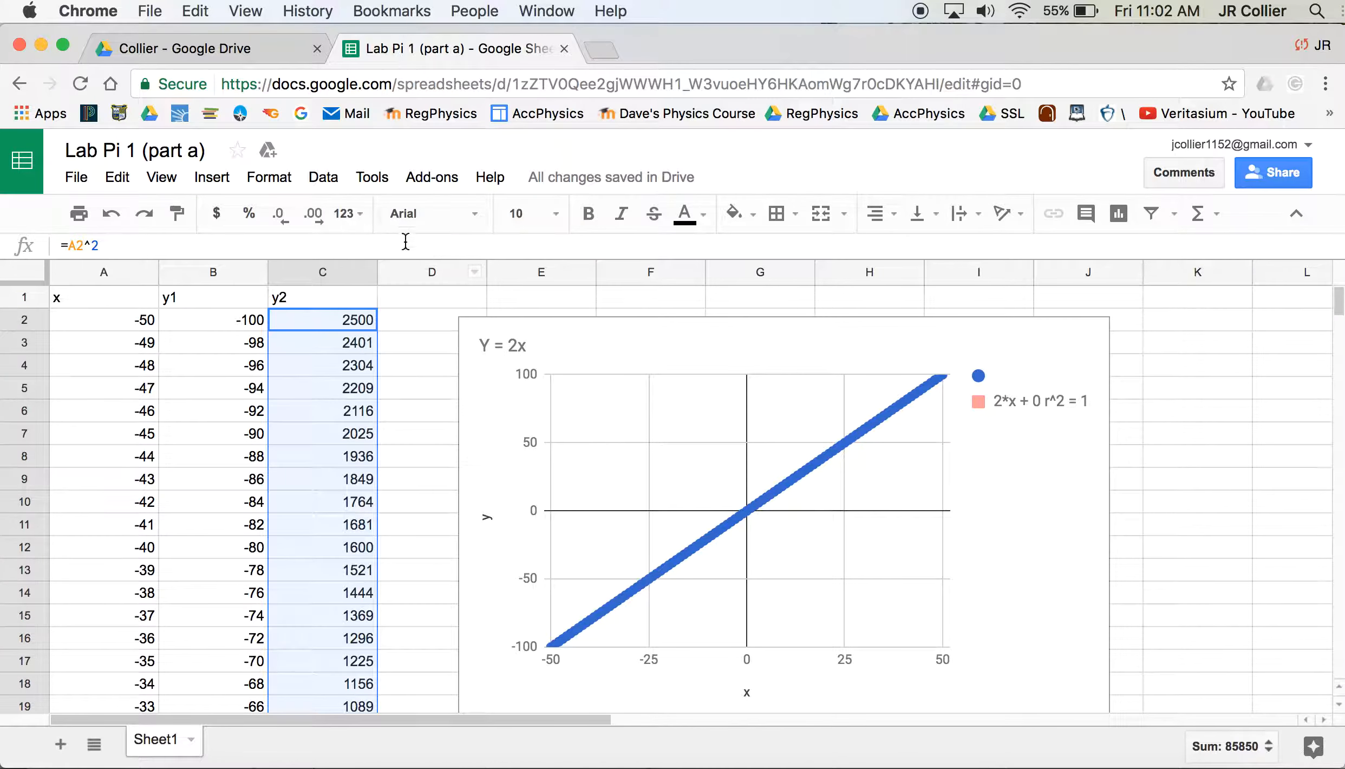
# Insert a chart of the y2 values in C2:C102 and make it a scatter chart
pyautogui.click(196, 177)
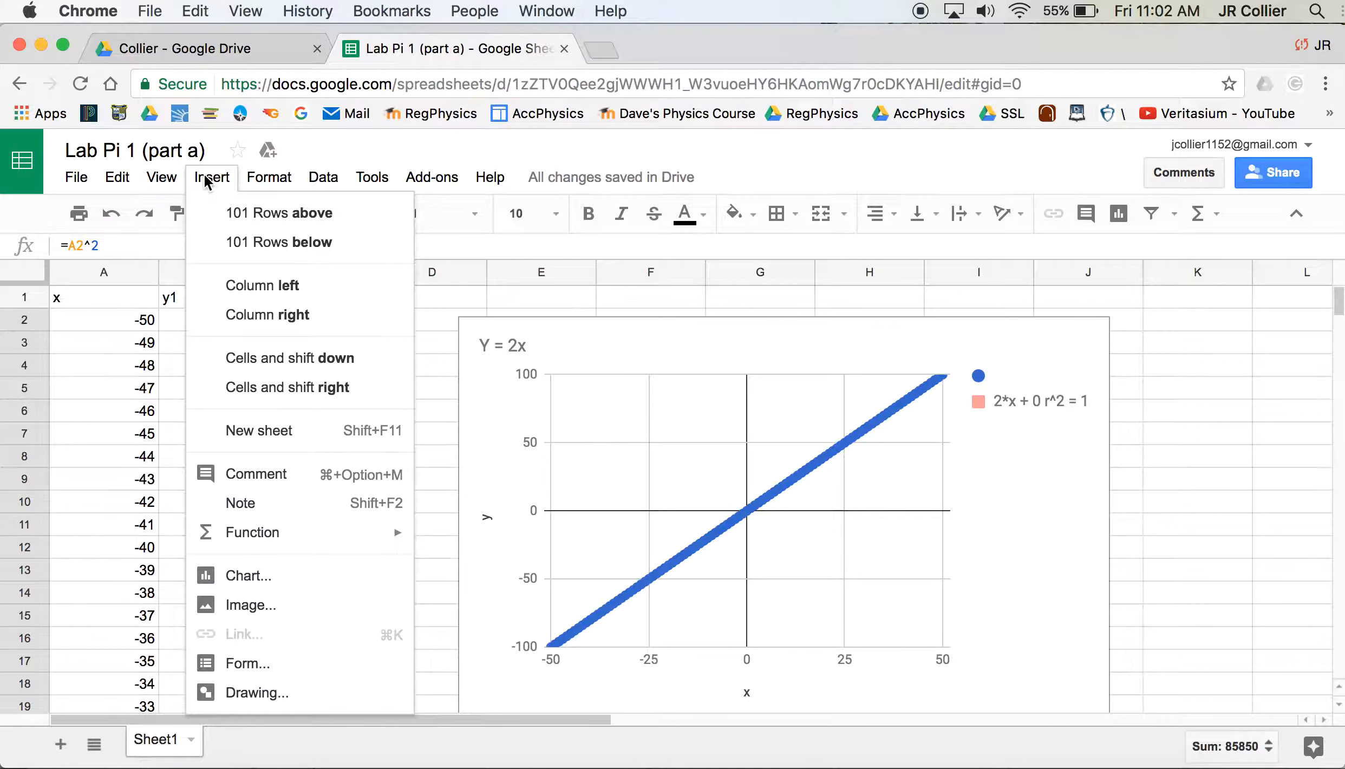
pyautogui.click(260, 582)
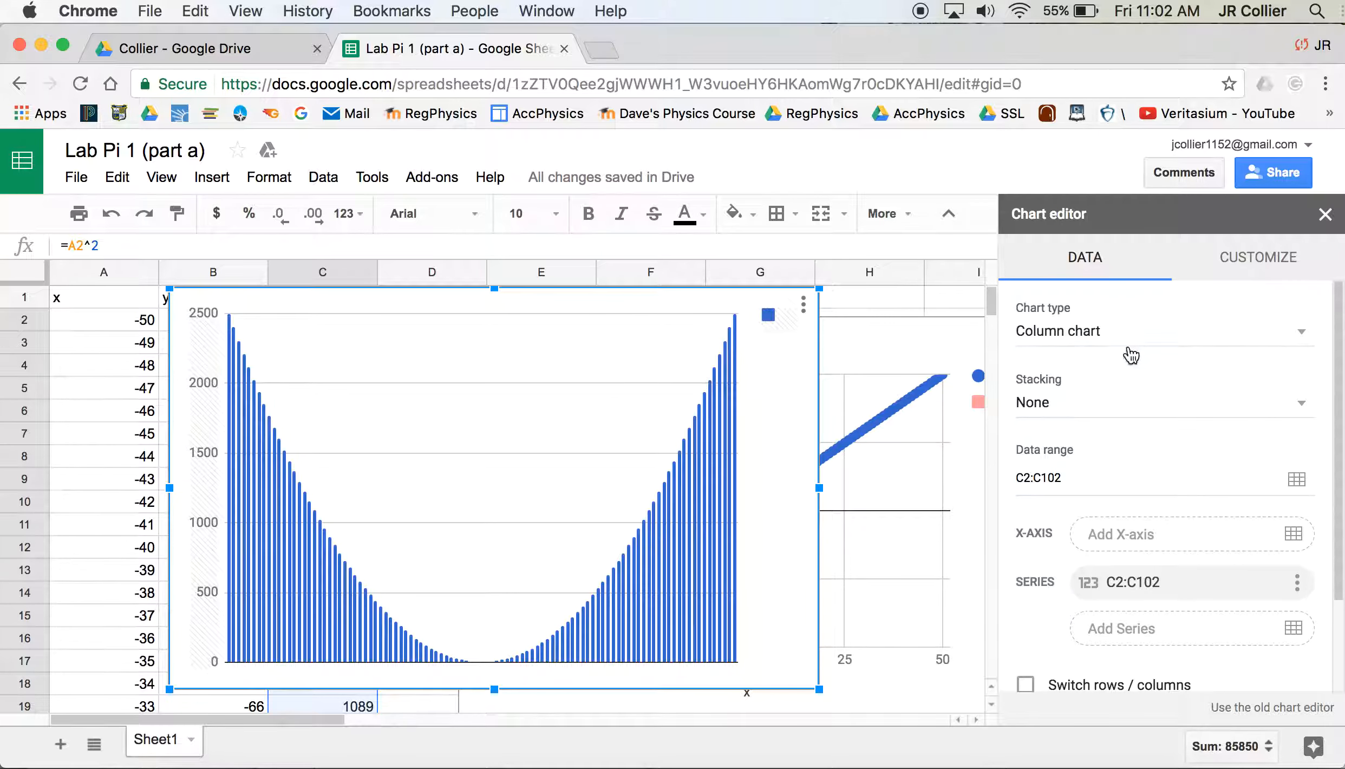
pyautogui.click(1131, 347)
pyautogui.scroll(-7, 1140, 472)
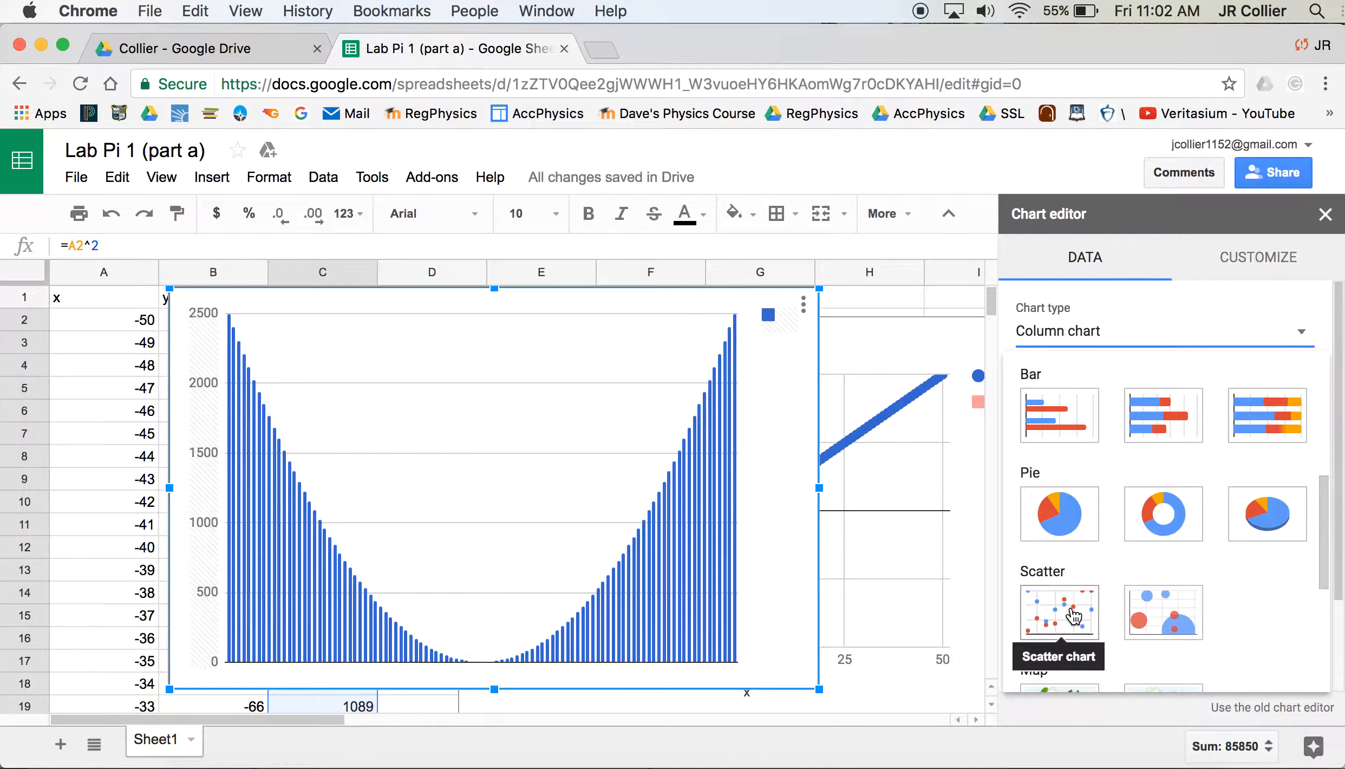
pyautogui.click(1072, 607)
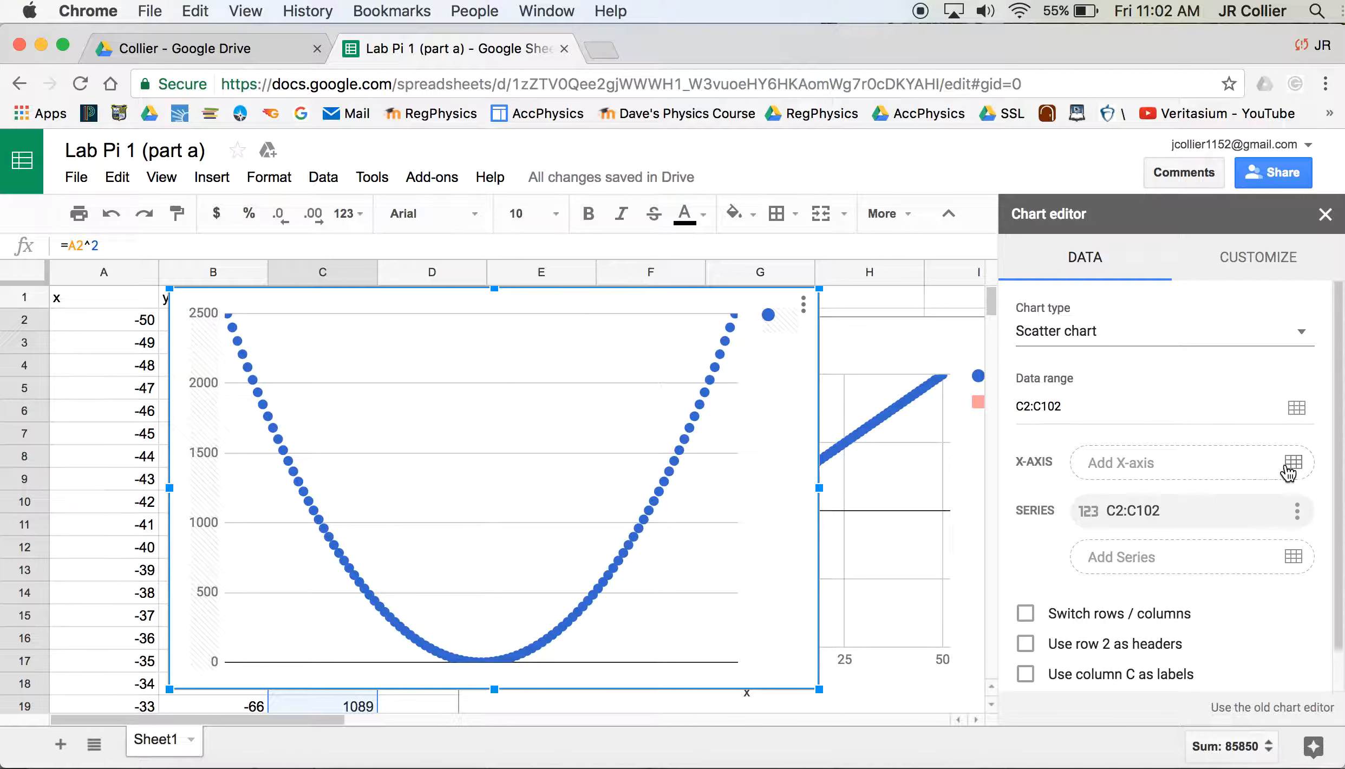
# Set the scatter chart's x-axis to the range A2:A102
pyautogui.click(1292, 463)
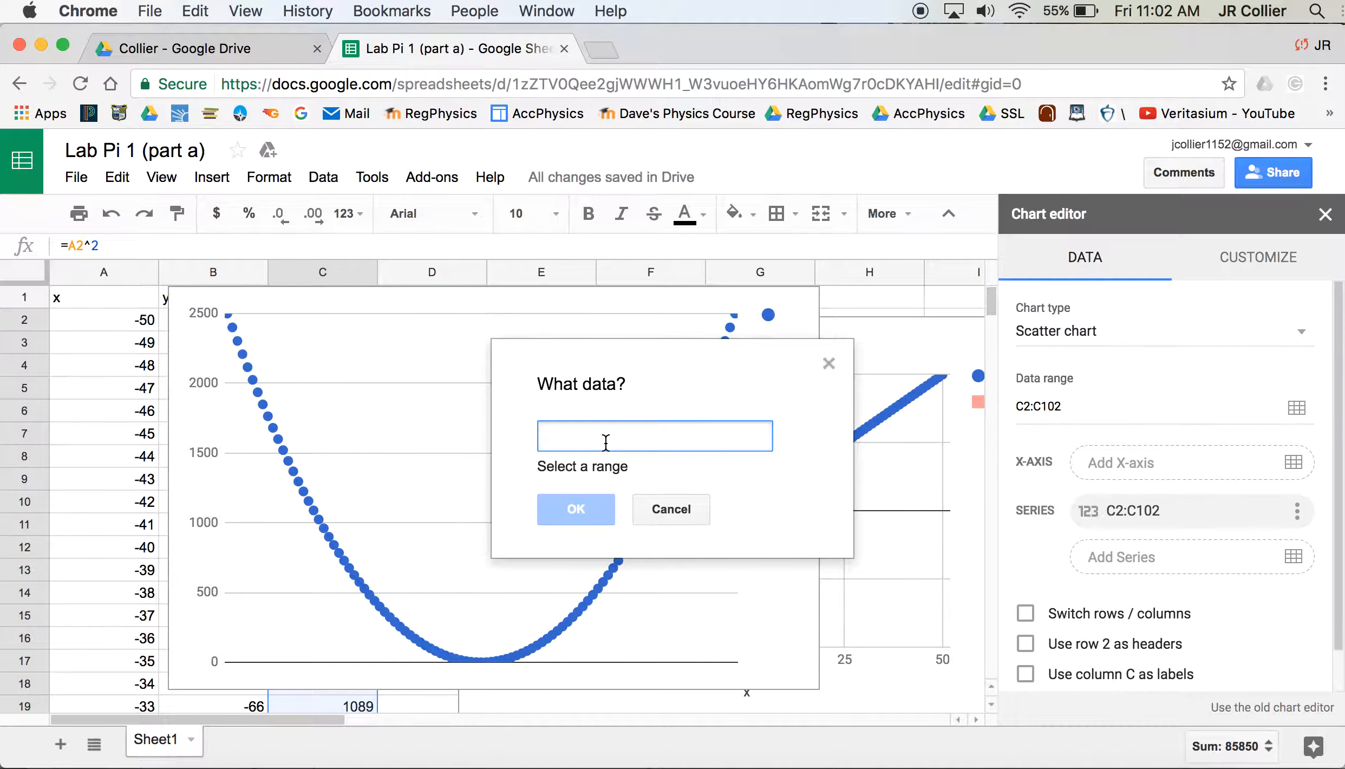
pyautogui.write('A')
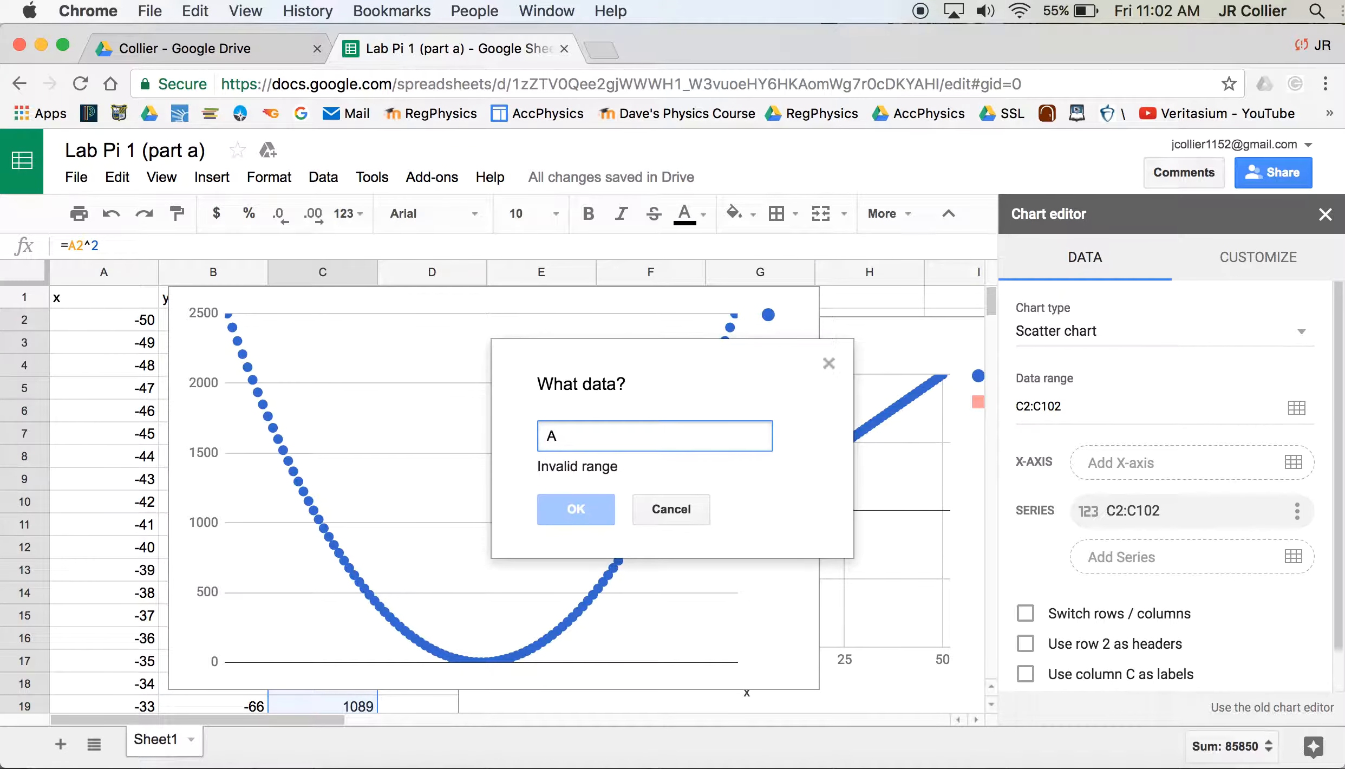
pyautogui.write('2:')
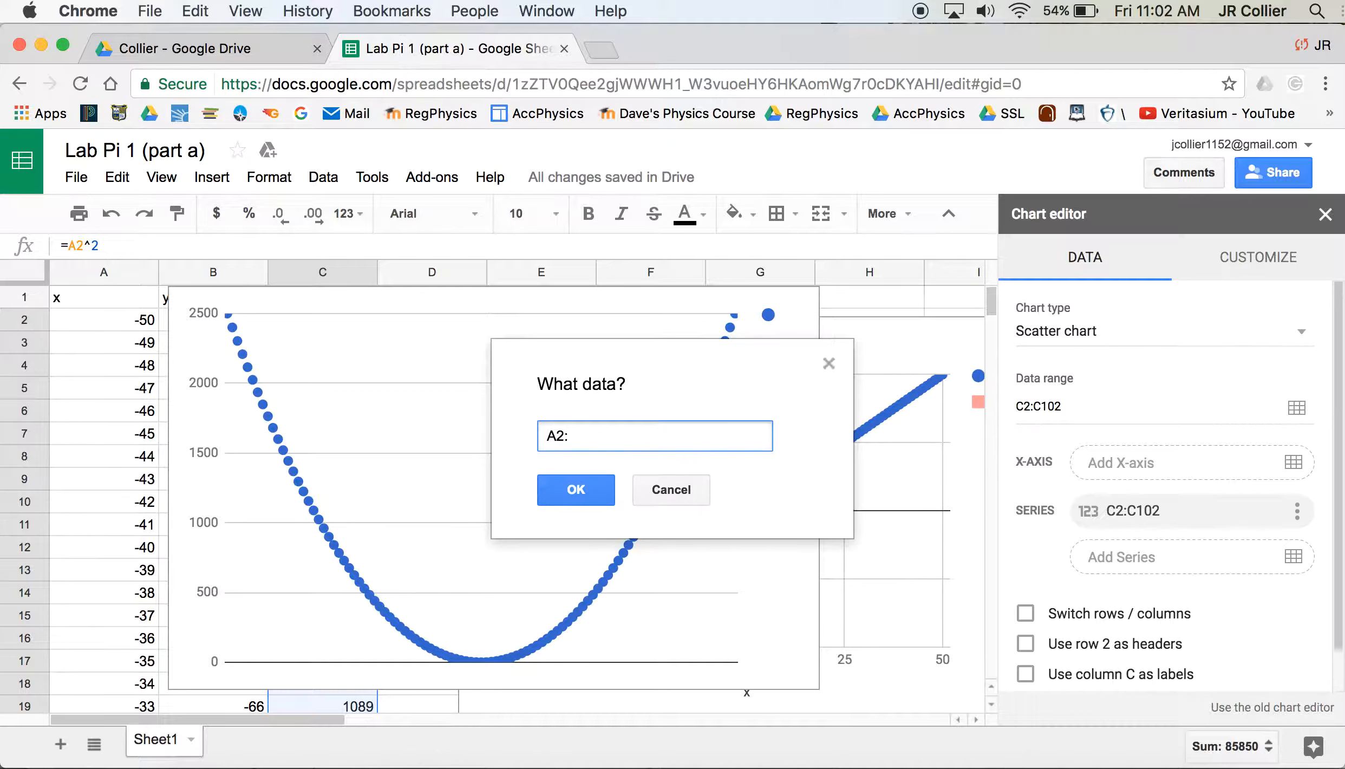
pyautogui.write('A102')
pyautogui.click(577, 493)
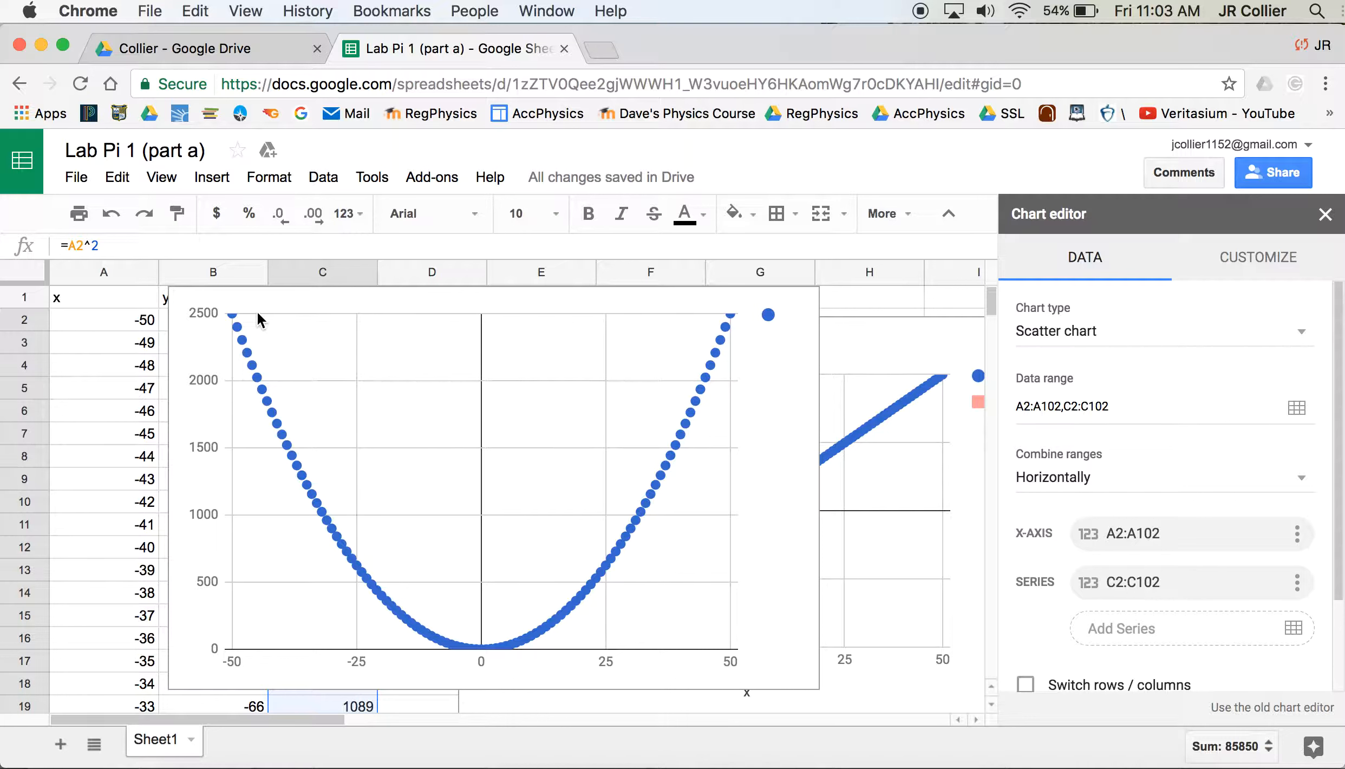
# Undo the chart's x-axis range and redo it to compare the two versions of the plot
pyautogui.click(111, 213)
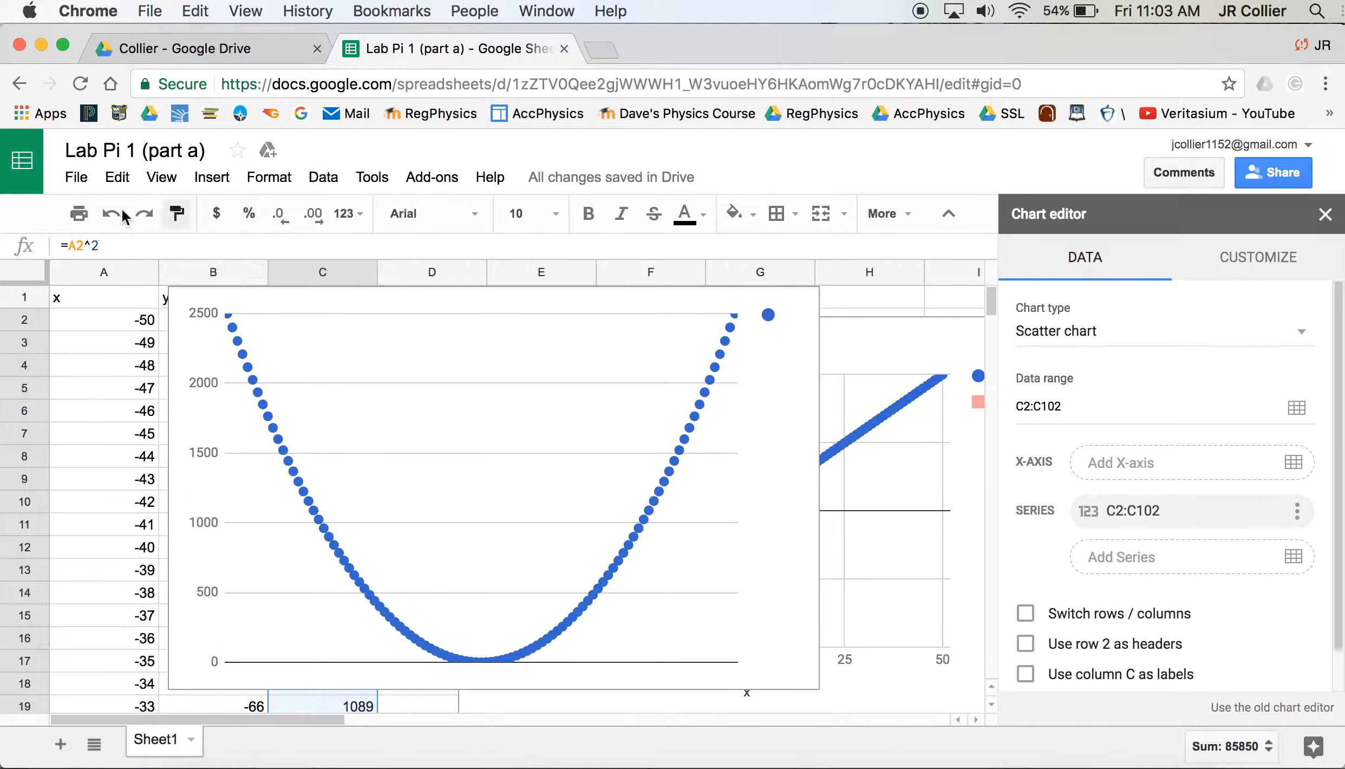
pyautogui.click(144, 213)
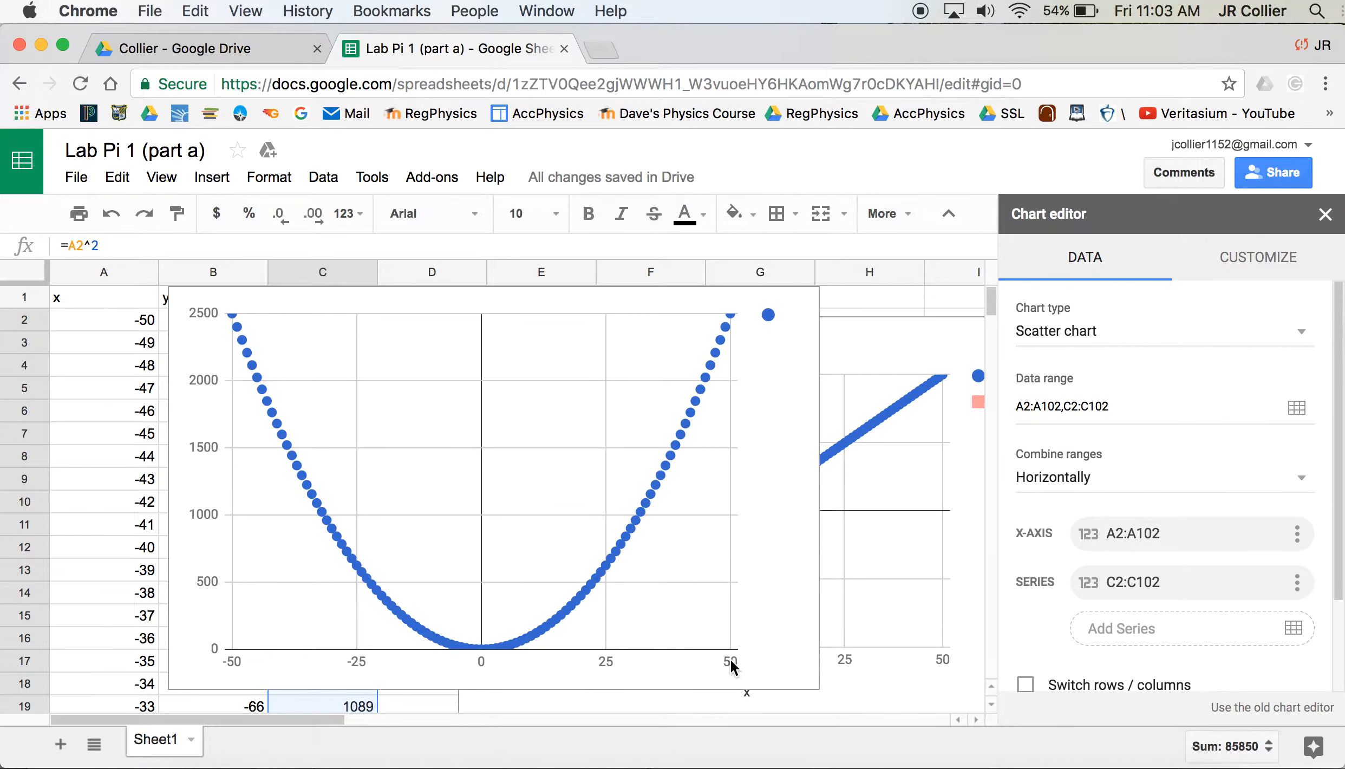
# Close the chart editor and move the parabola chart off the data columns, with its upper-left corner in cell F4
pyautogui.click(1325, 215)
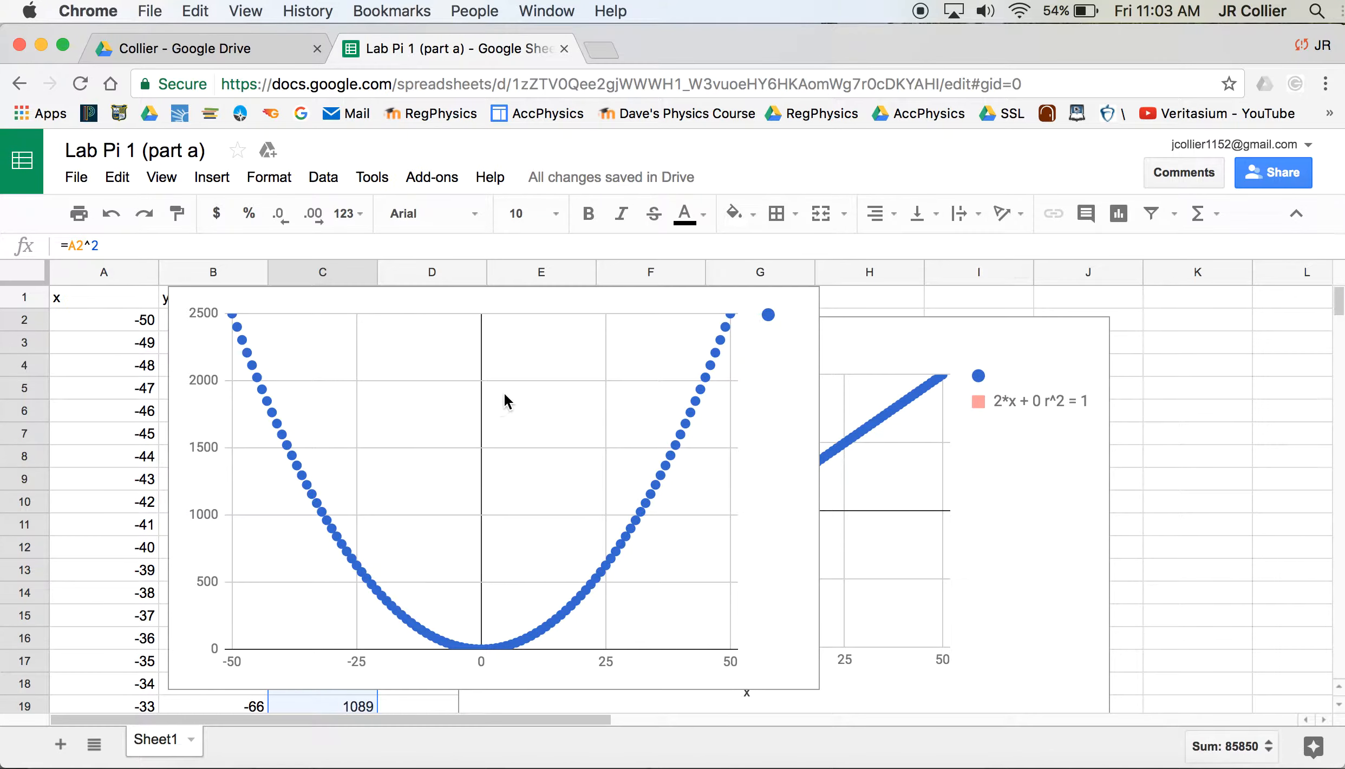
pyautogui.click(517, 335)
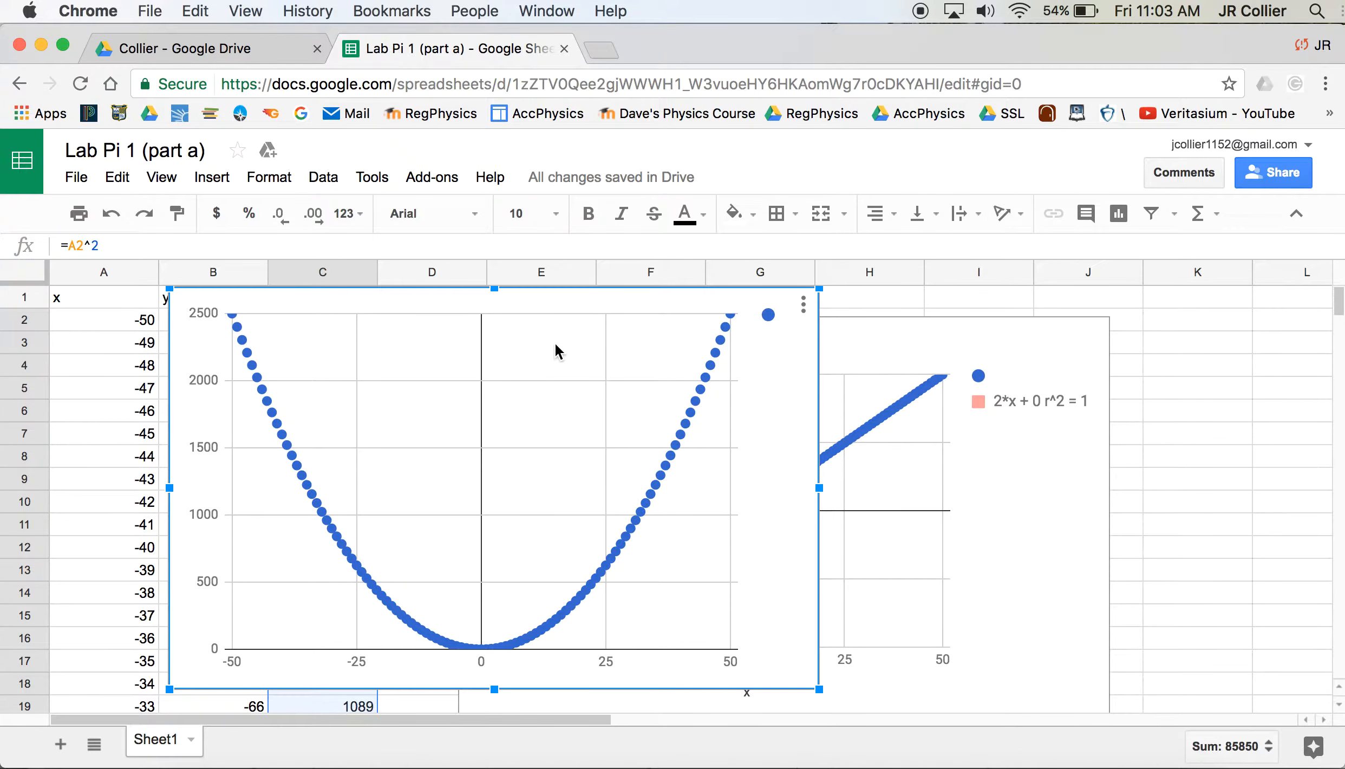
pyautogui.moveTo(481, 299); pyautogui.dragTo(689, 369)
pyautogui.moveTo(891, 400); pyautogui.dragTo(956, 373)
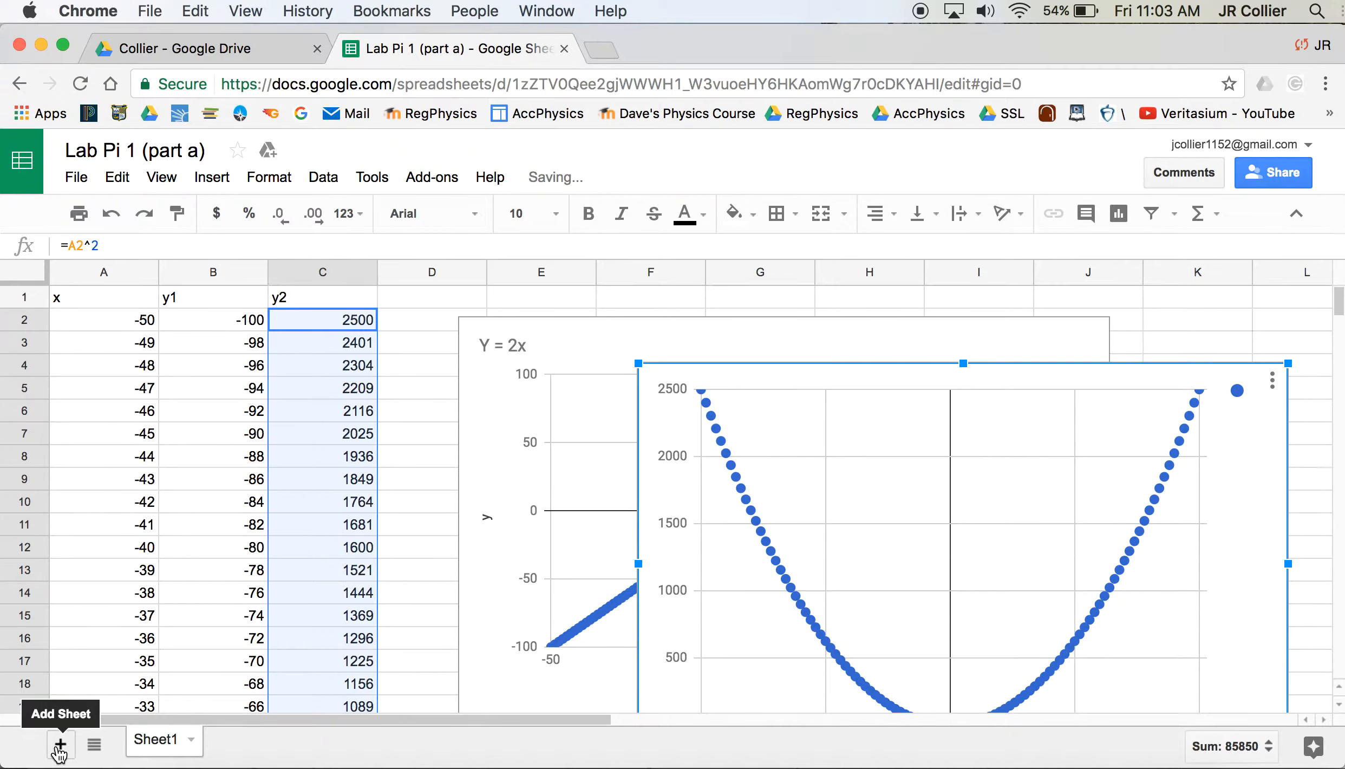
pyautogui.moveTo(780, 561)
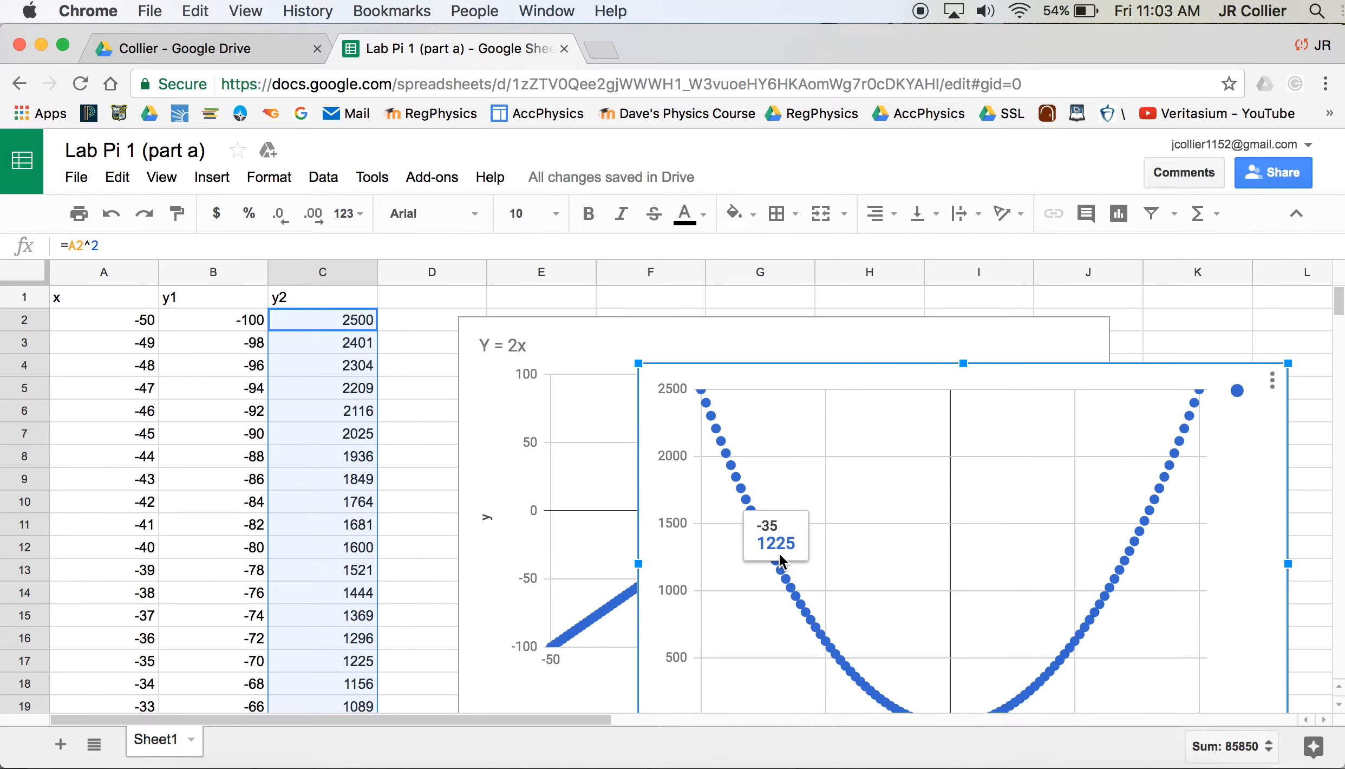
pyautogui.click(774, 768)
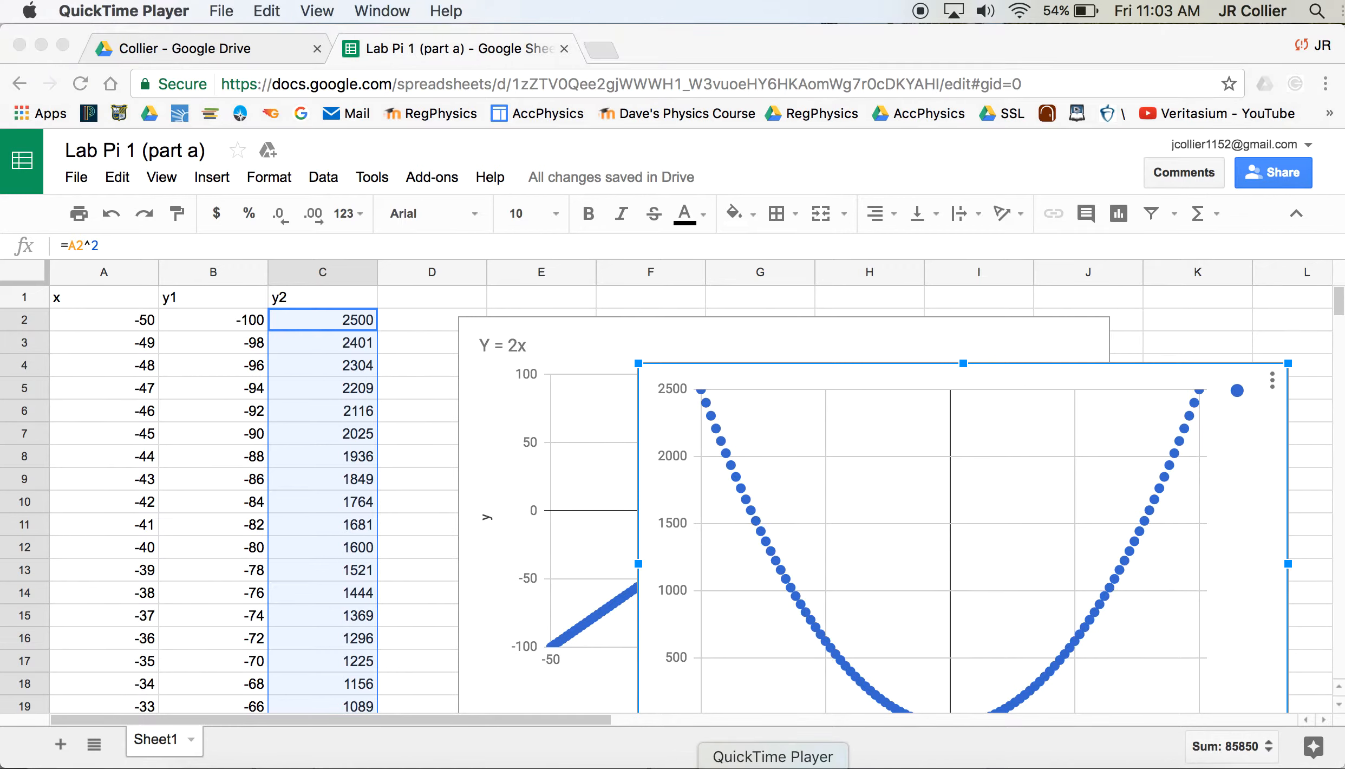